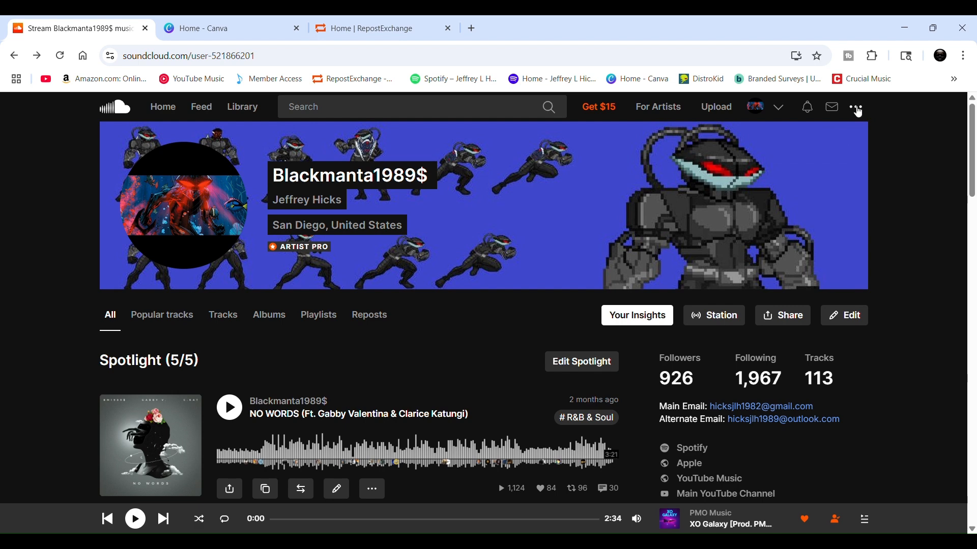
Go to the account's subscriptions page and open the current Artist Pro plan for editing.
left_click(859, 110)
scroll(831, 255, "down", 3)
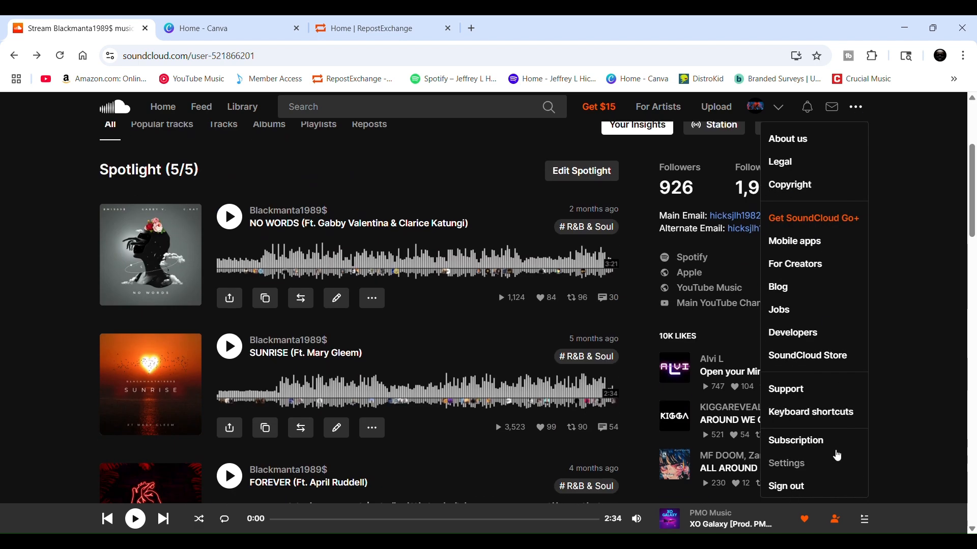
left_click(825, 443)
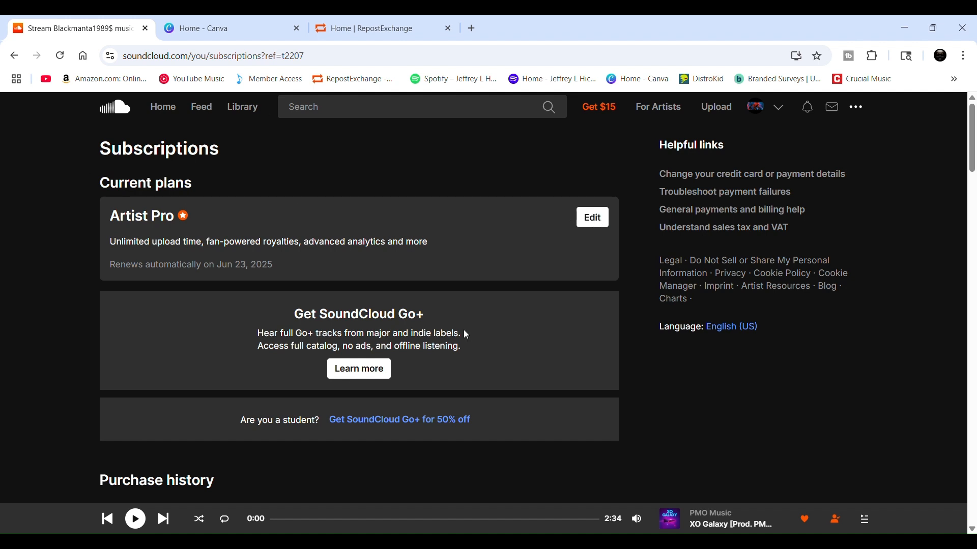
left_click(604, 216)
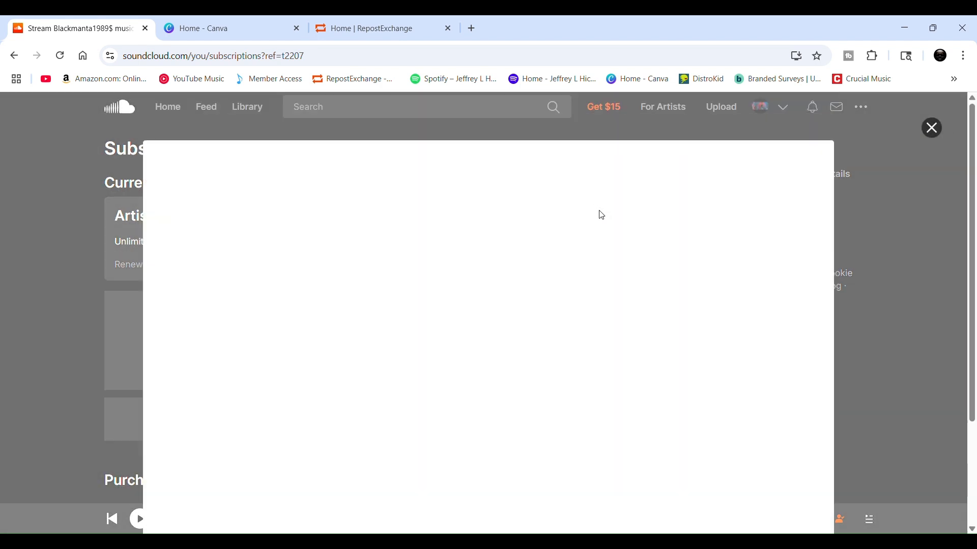
Compare the prices and features of the Artist and Artist Pro plans.
scroll(602, 216, "down", 3)
scroll(601, 218, "up", 1)
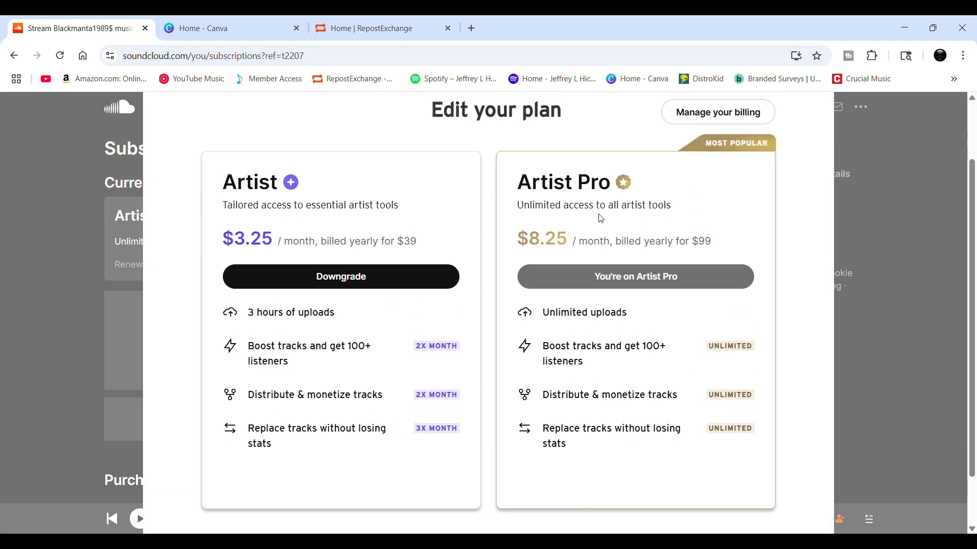
scroll(569, 206, "up", 1)
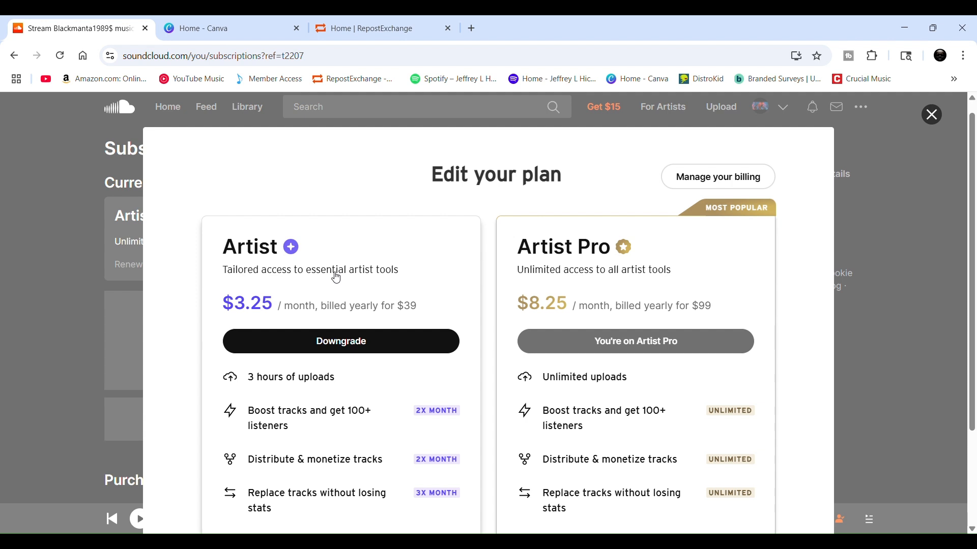
scroll(337, 279, "down", 1)
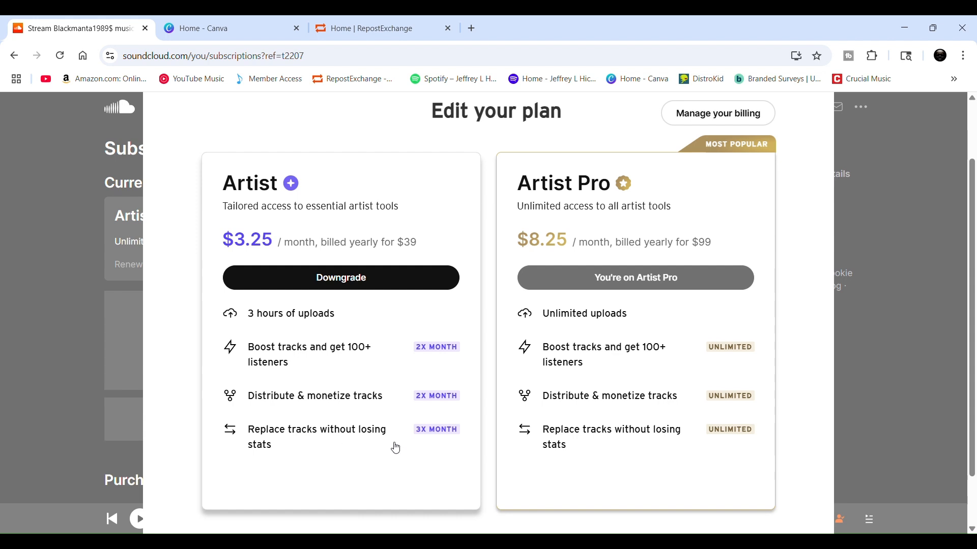
scroll(691, 245, "down", 1)
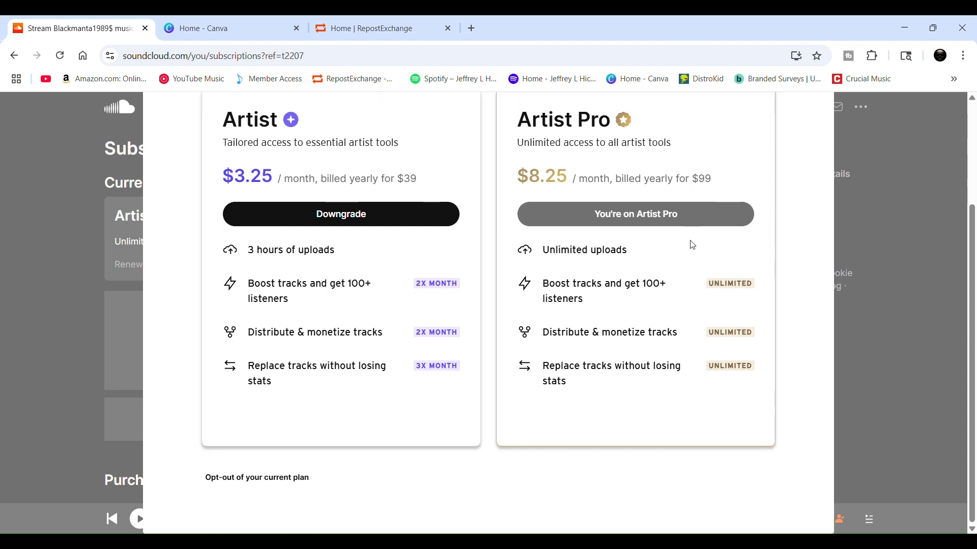
scroll(689, 242, "up", 2)
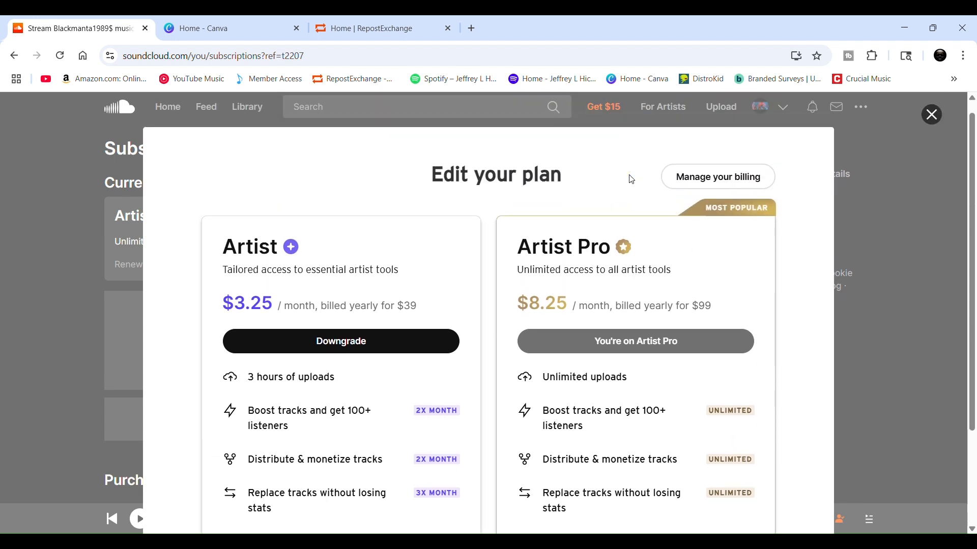
scroll(585, 272, "down", 2)
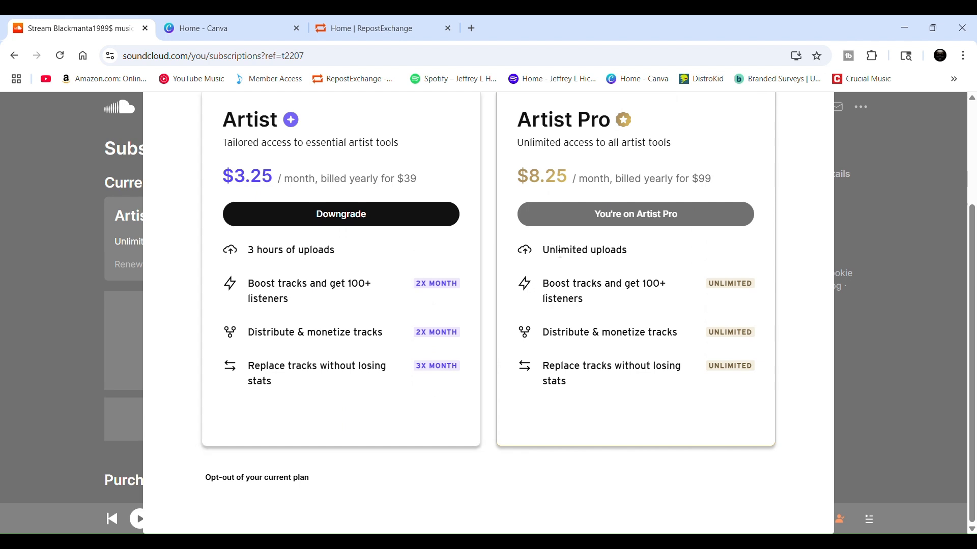
scroll(560, 254, "up", 1)
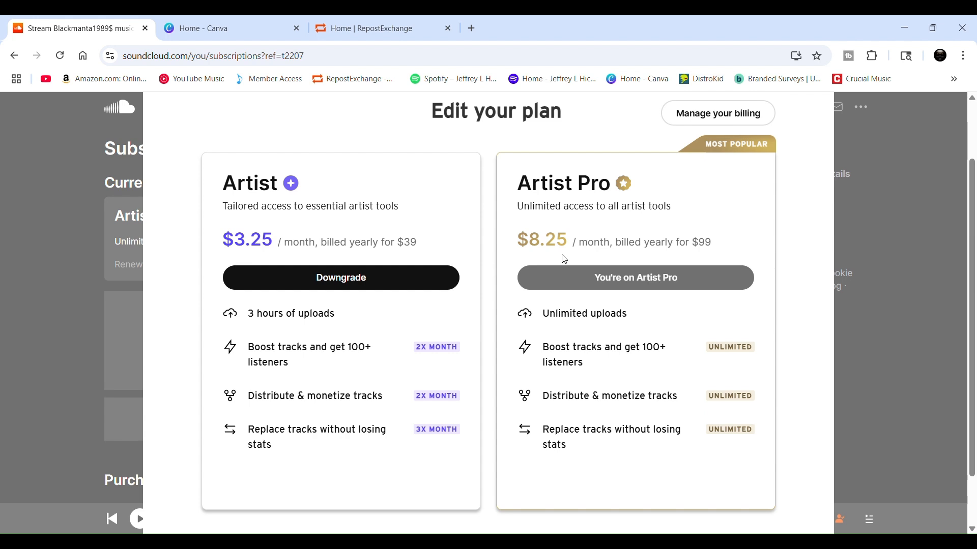
Close the plan editor and return to the artist's profile page.
left_click(894, 203)
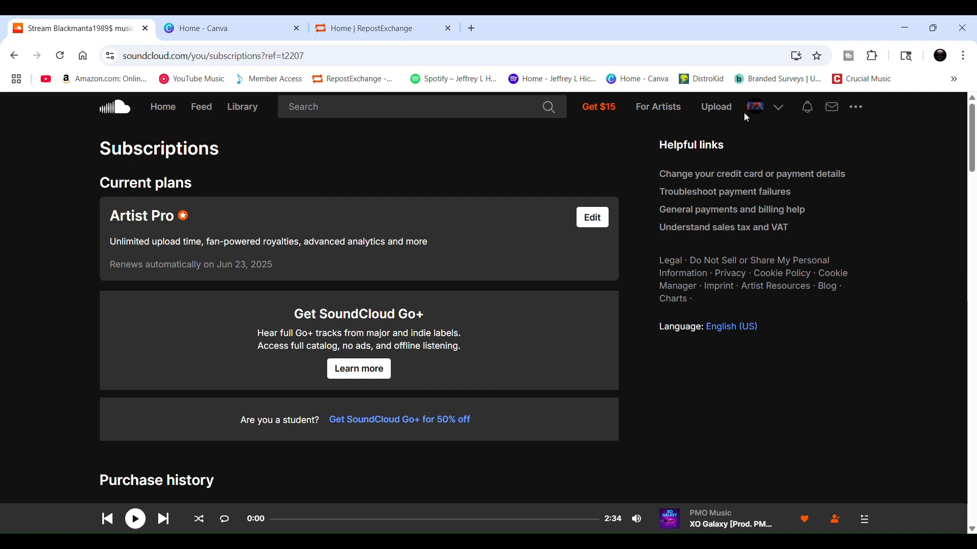
left_click(773, 108)
left_click(777, 137)
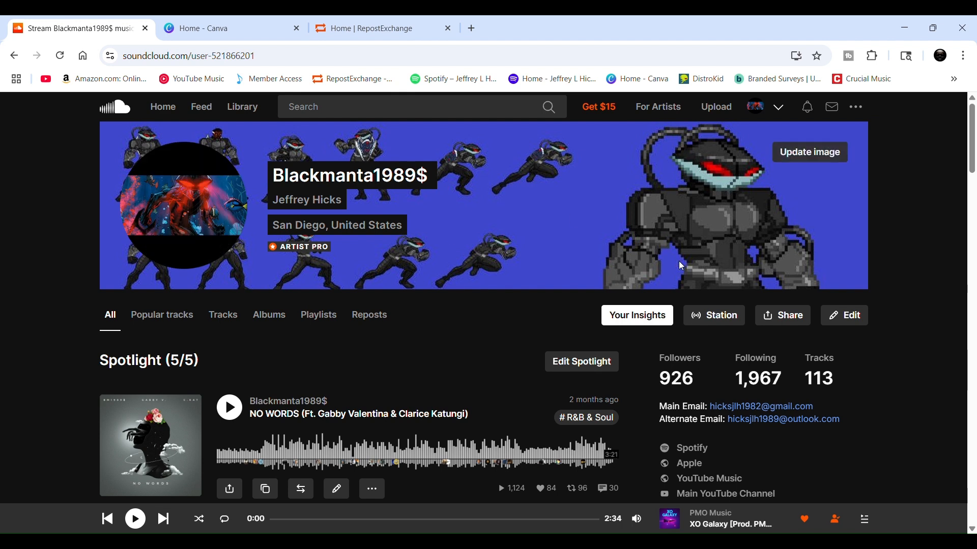
Switch to Canva and create a blank SoundCloud Banner design of 2480 × 520 px.
left_click(232, 28)
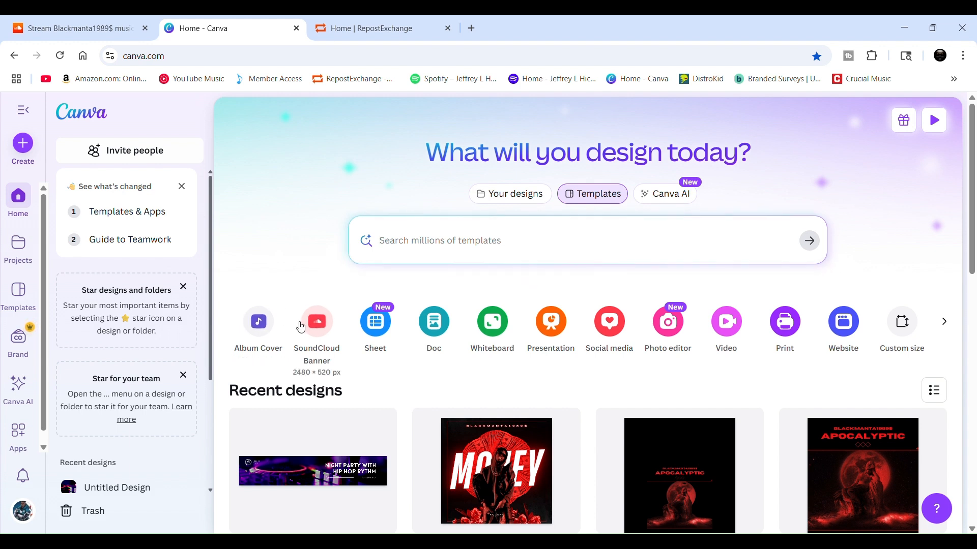
left_click(317, 334)
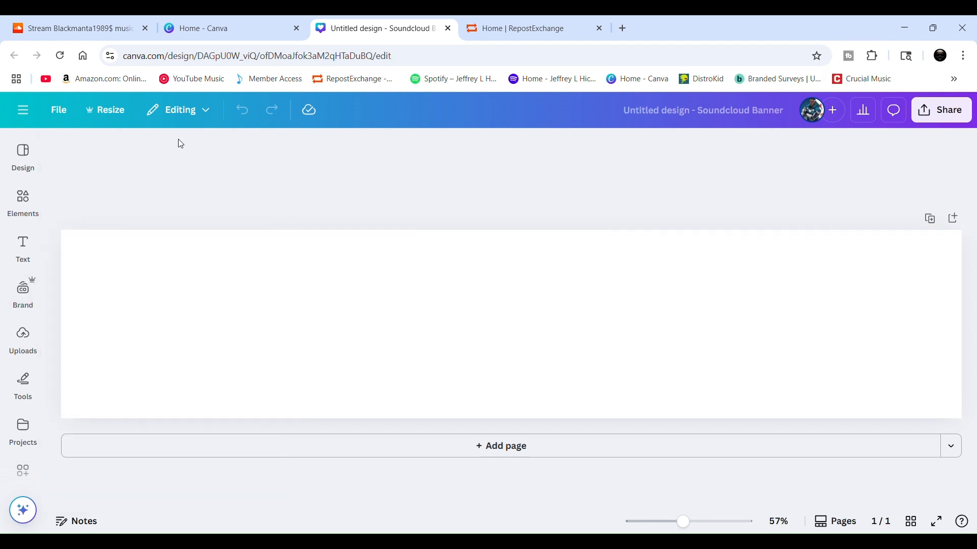
mouse_move(25, 248)
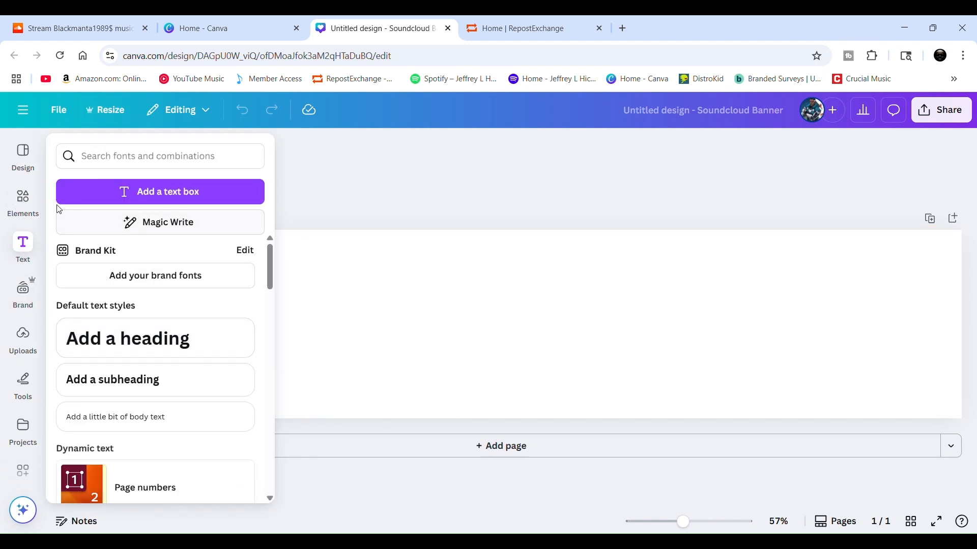
mouse_move(22, 174)
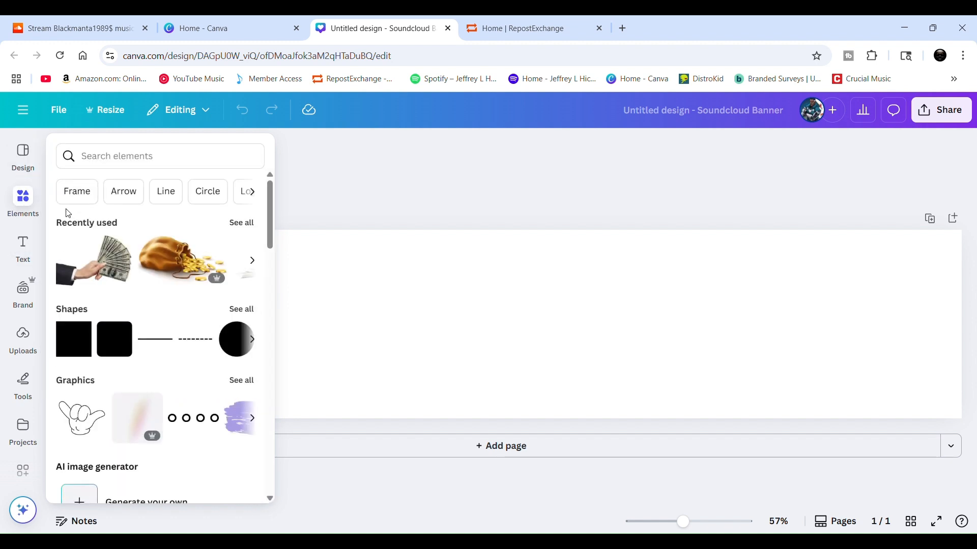
Browse the SoundCloud banner templates and apply the Colorful City Lights Soundcloud Banner template to the blank page.
left_click(23, 158)
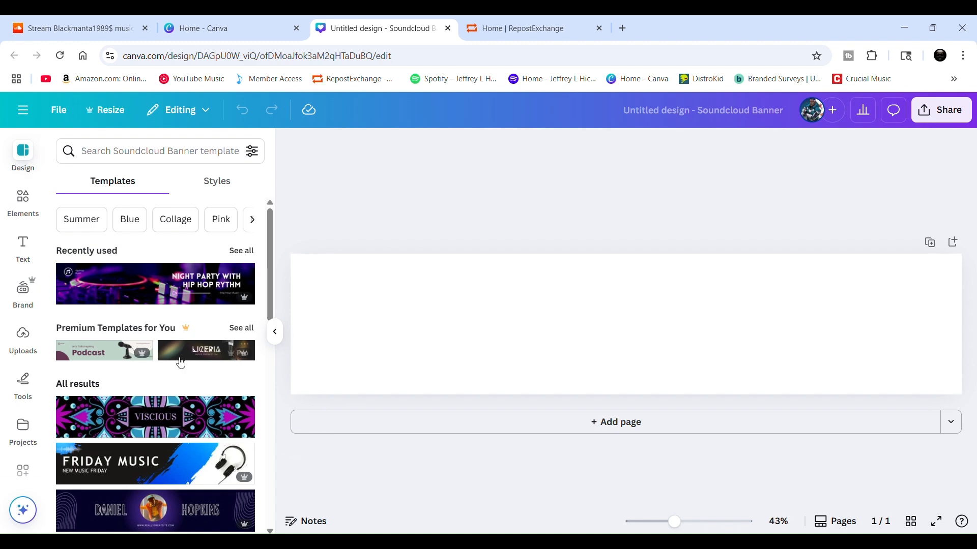
scroll(179, 365, "down", 5)
scroll(179, 366, "down", 3)
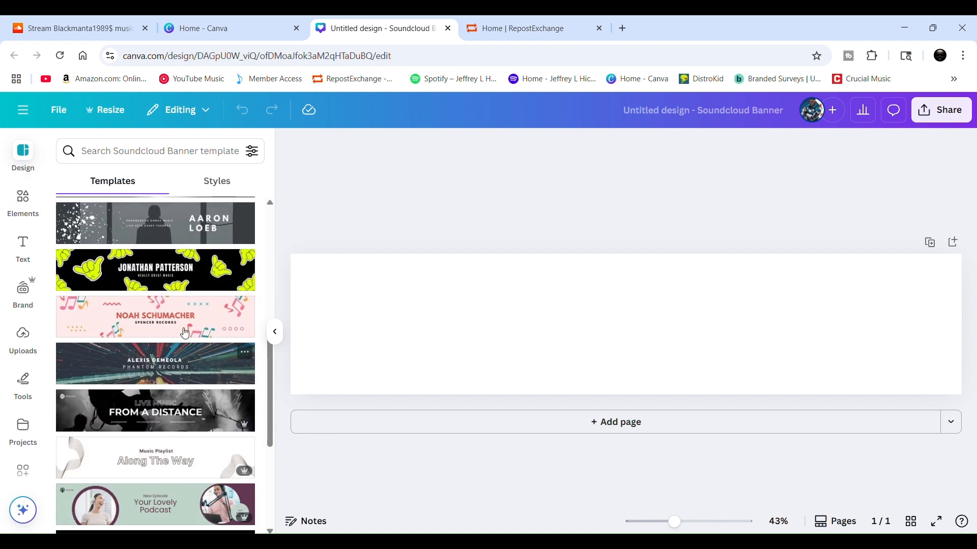
scroll(192, 264, "down", 3)
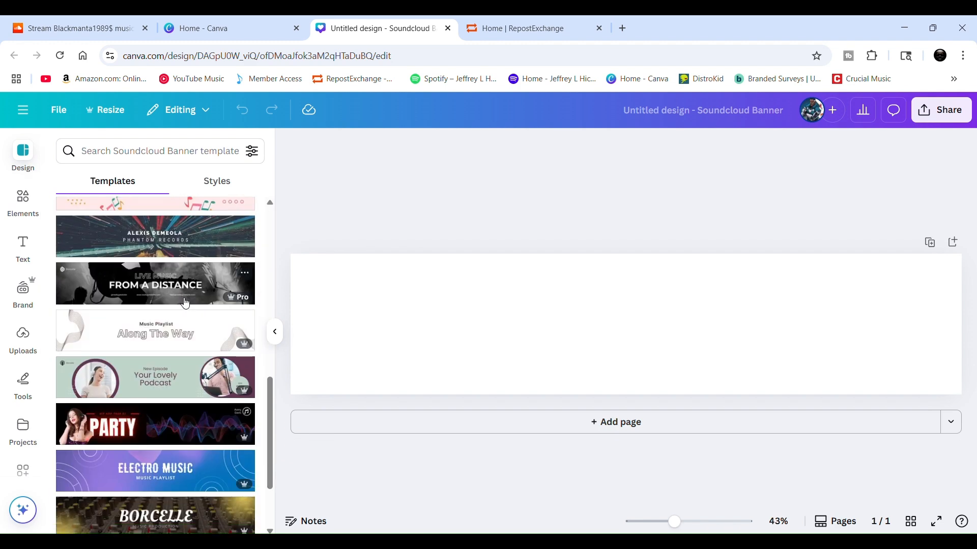
left_click(187, 247)
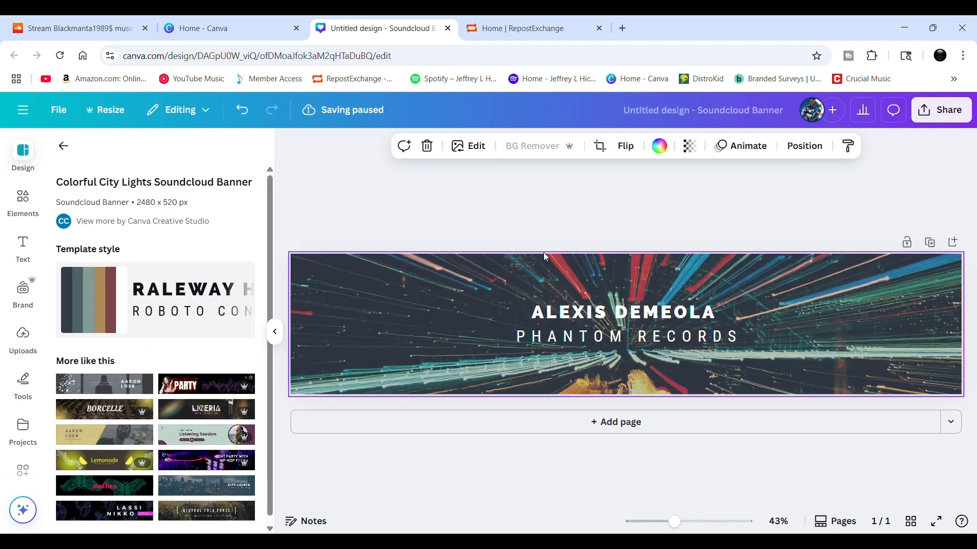
Replace the artist name in the banner's heading line with "BLACKMANTA1989$".
left_click(692, 319)
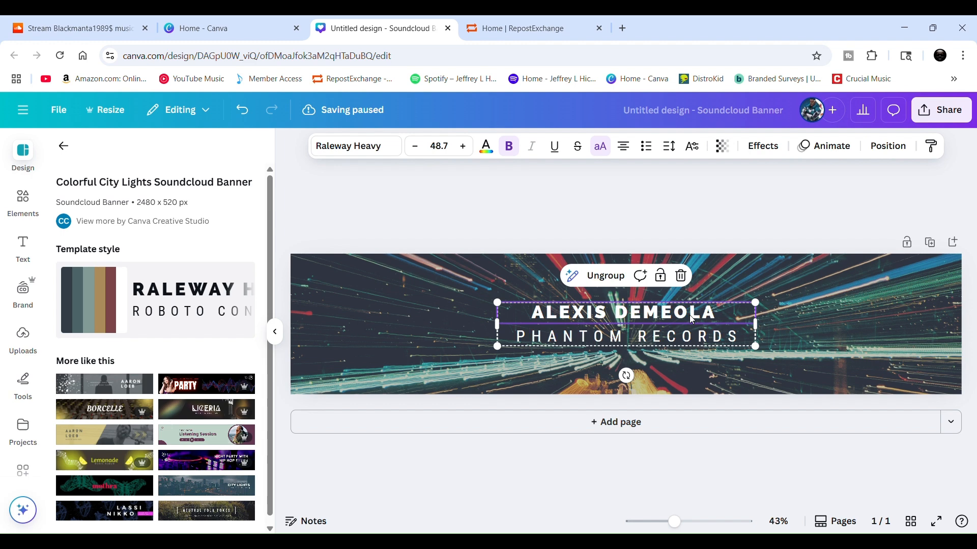
double_click(692, 319)
key("BackSpace")
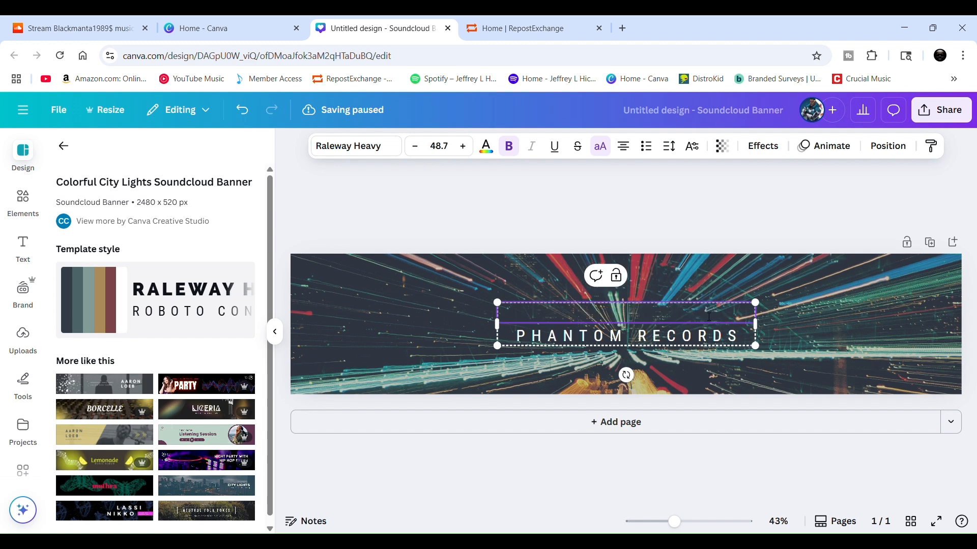
type("BLA")
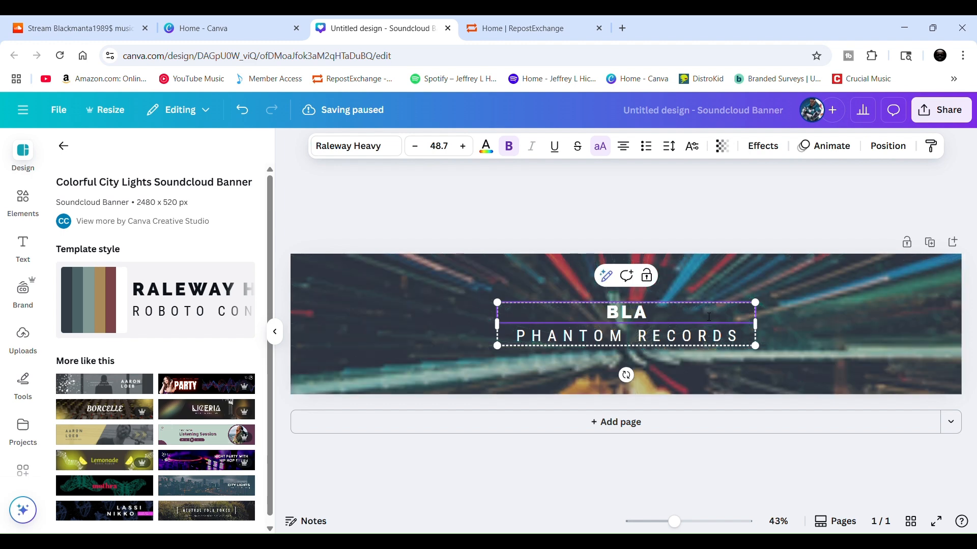
type("CKMANTA1989")
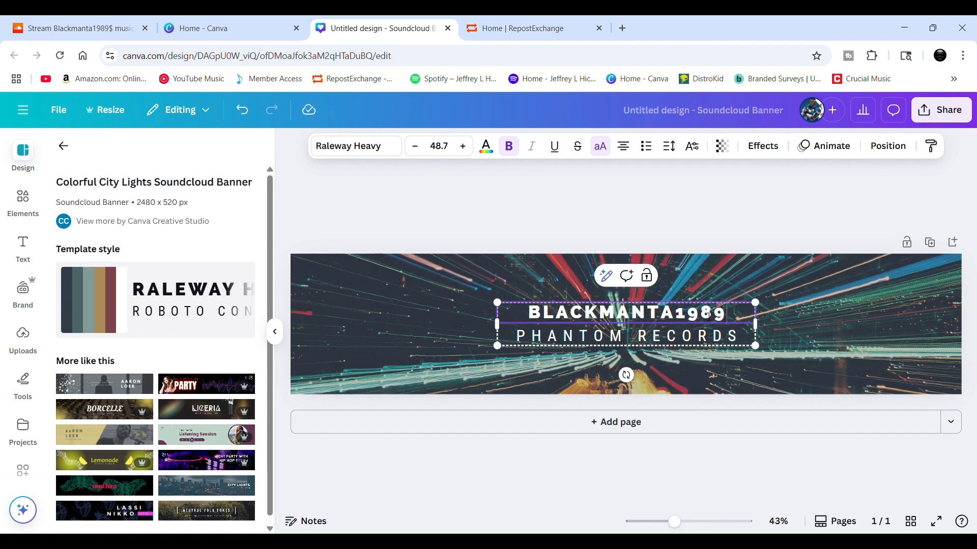
type("$")
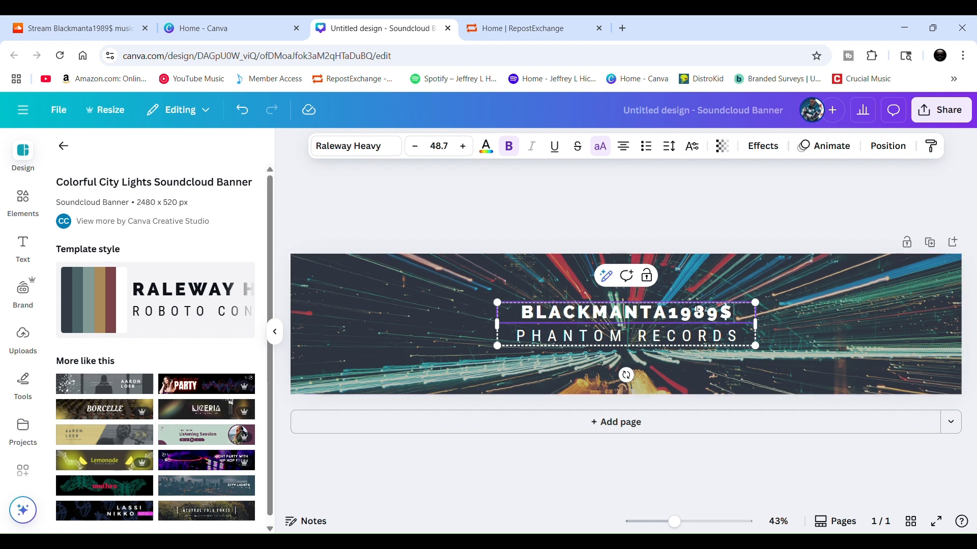
left_click(691, 339)
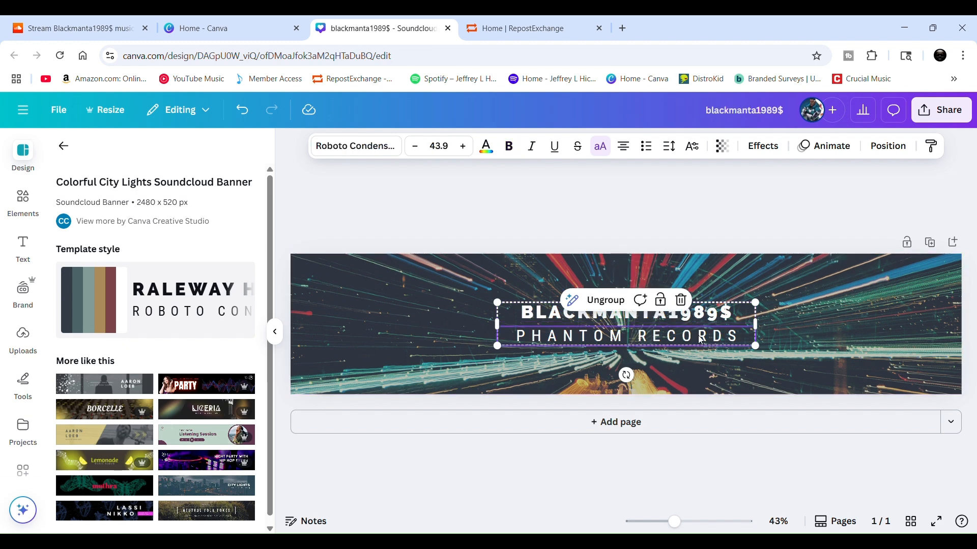
left_click(726, 339)
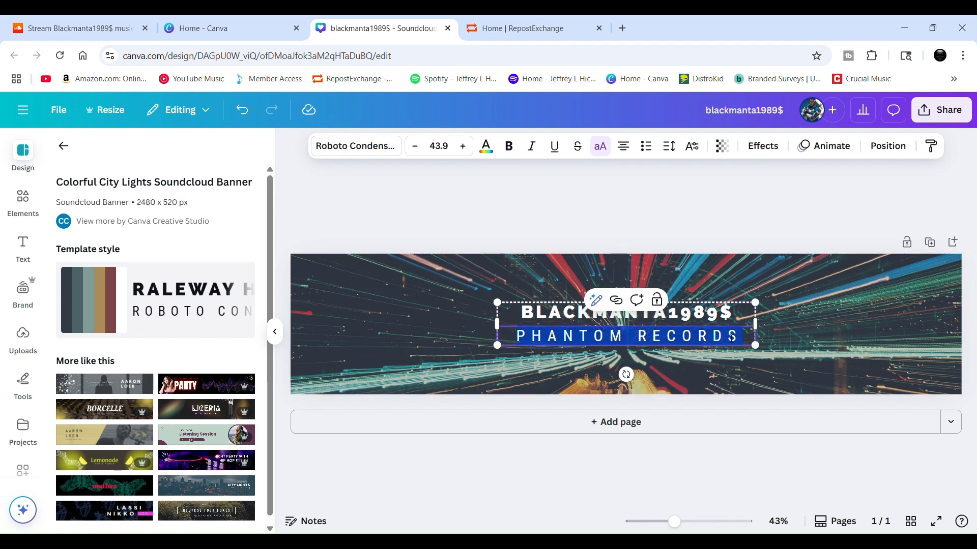
Apply BG Remover to the banner's city lights image and look over its brush settings.
left_click(789, 334)
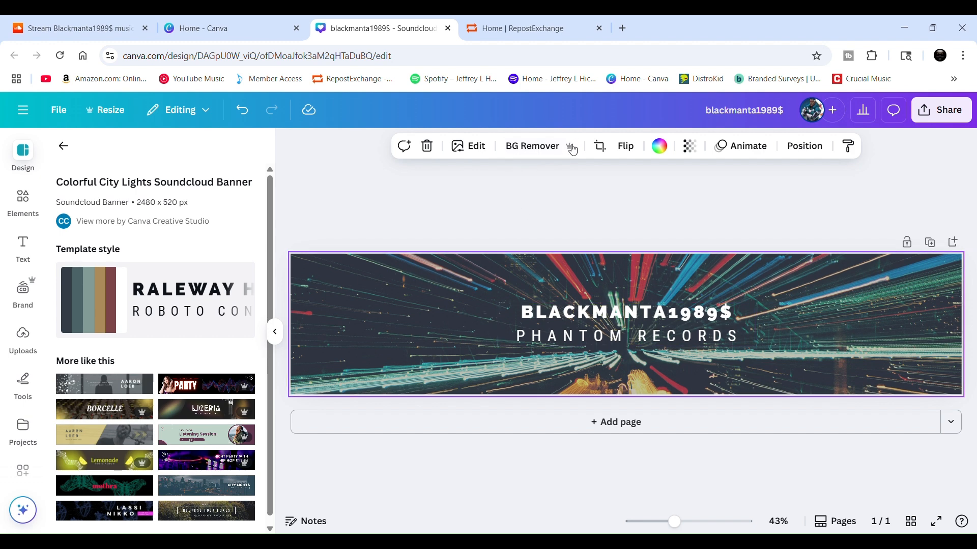
left_click(536, 147)
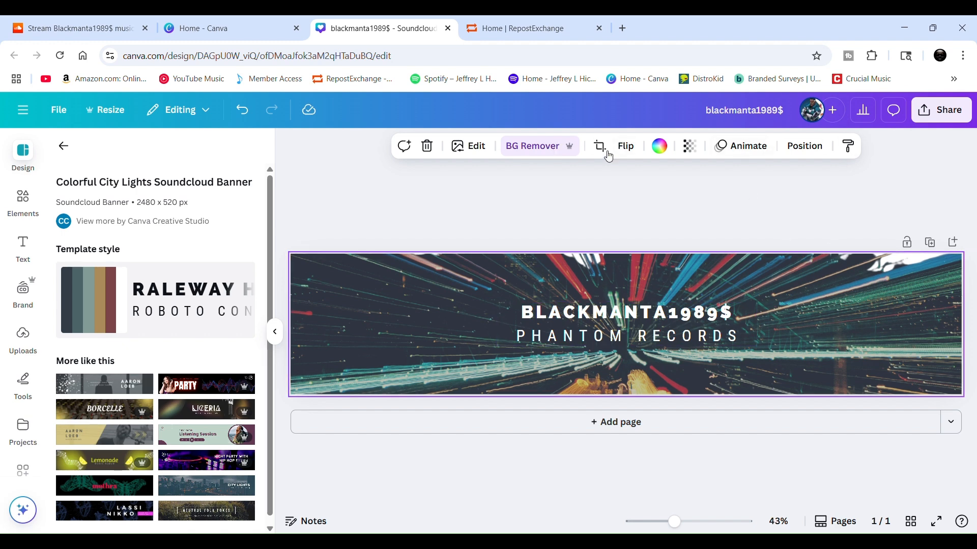
left_click(554, 154)
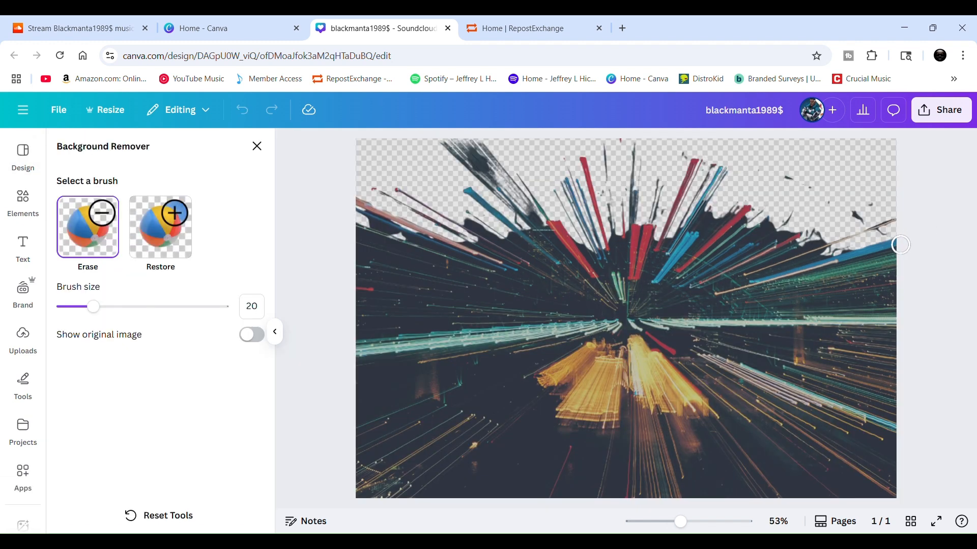
left_click(256, 147)
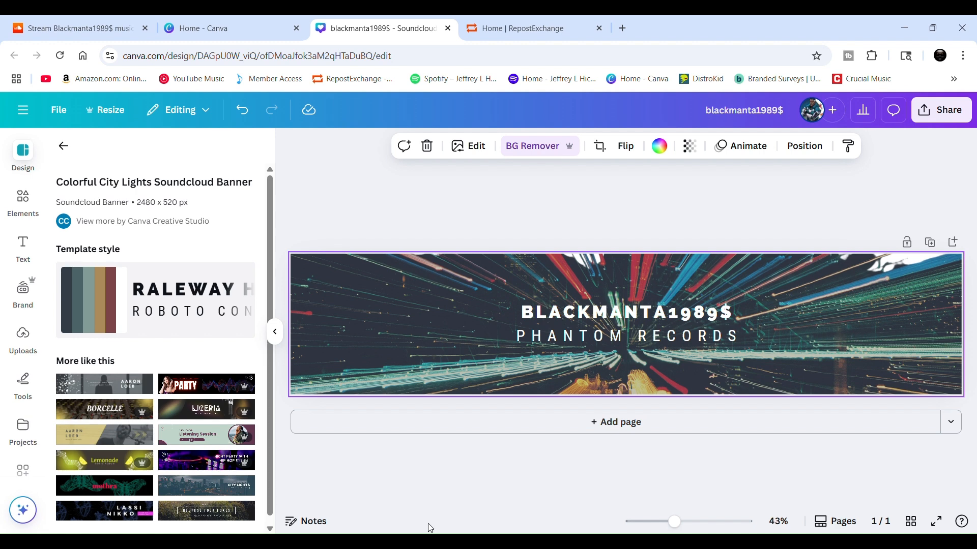
Examine the file types offered for downloading the banner, and close the download options without exporting.
left_click(949, 117)
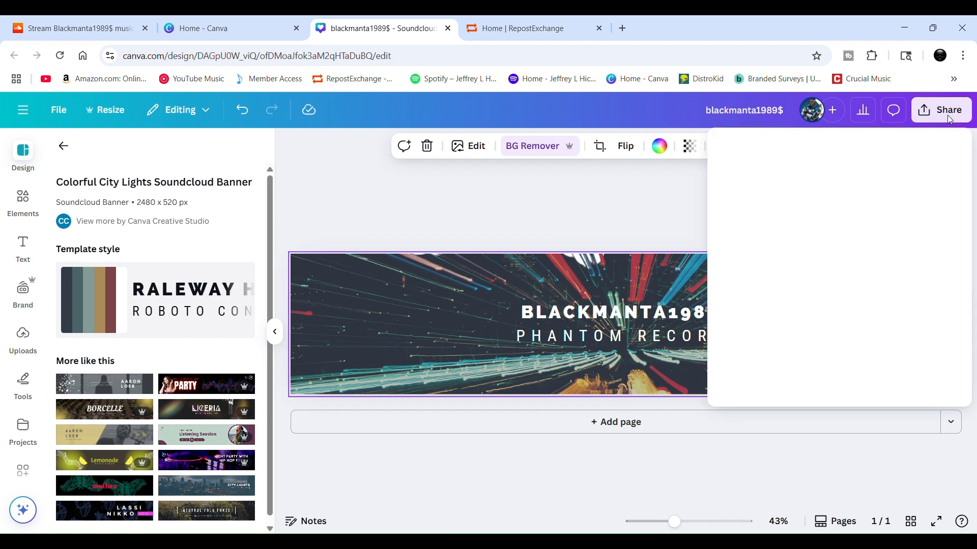
left_click(745, 374)
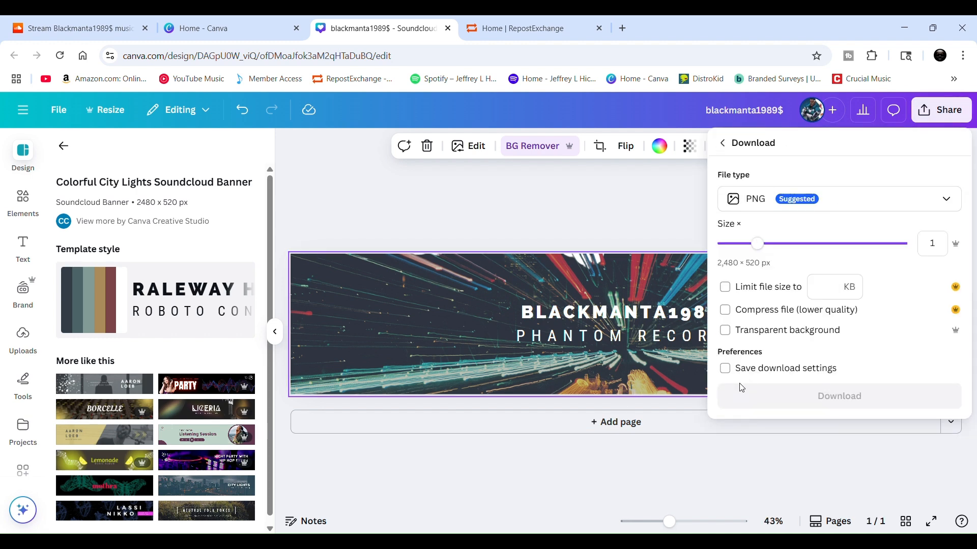
left_click(955, 206)
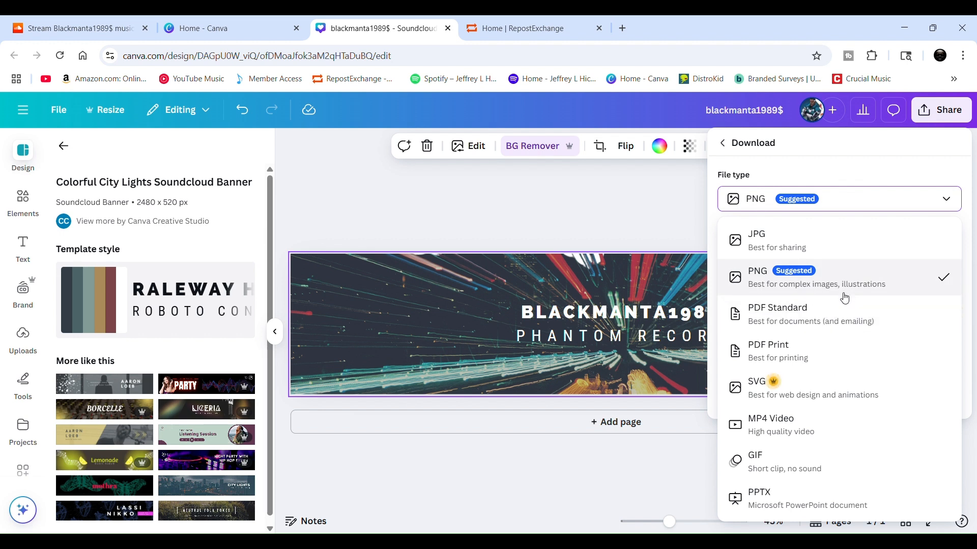
left_click(500, 224)
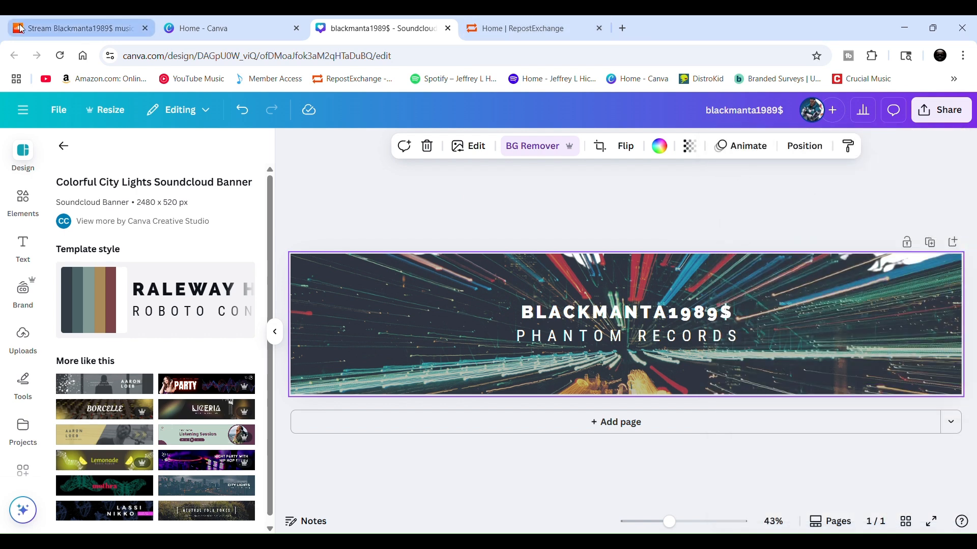
Switch to the SoundCloud artist profile, look at the options for updating the profile image, and close them without making a change.
left_click(76, 28)
mouse_move(621, 212)
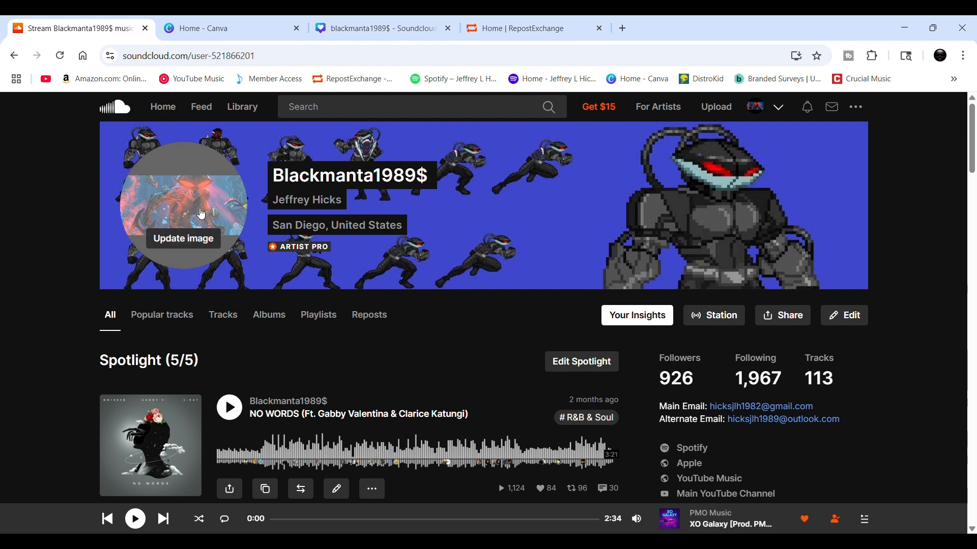
left_click(187, 240)
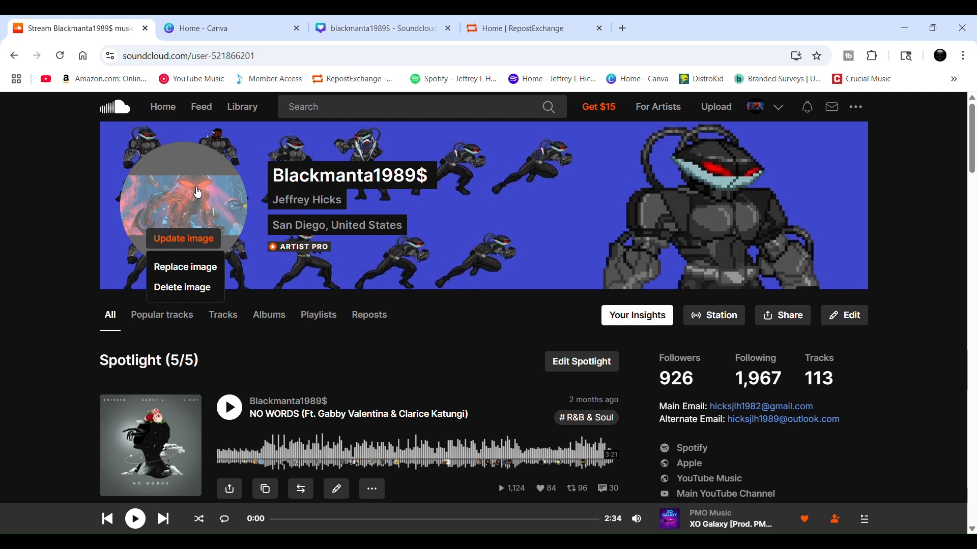
left_click(2, 275)
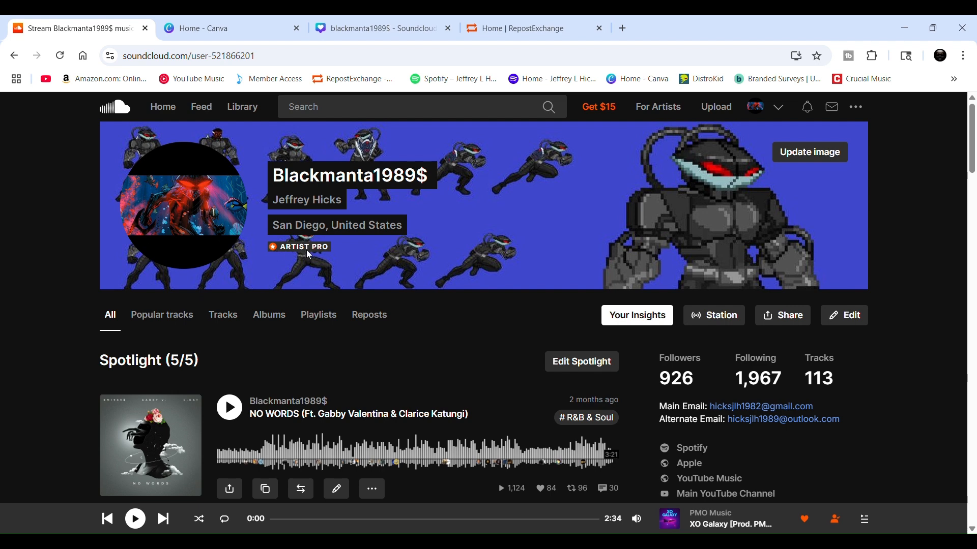
Review the name, location, bio and link fields in the profile editor, and close it without saving changes.
scroll(309, 254, "down", 4)
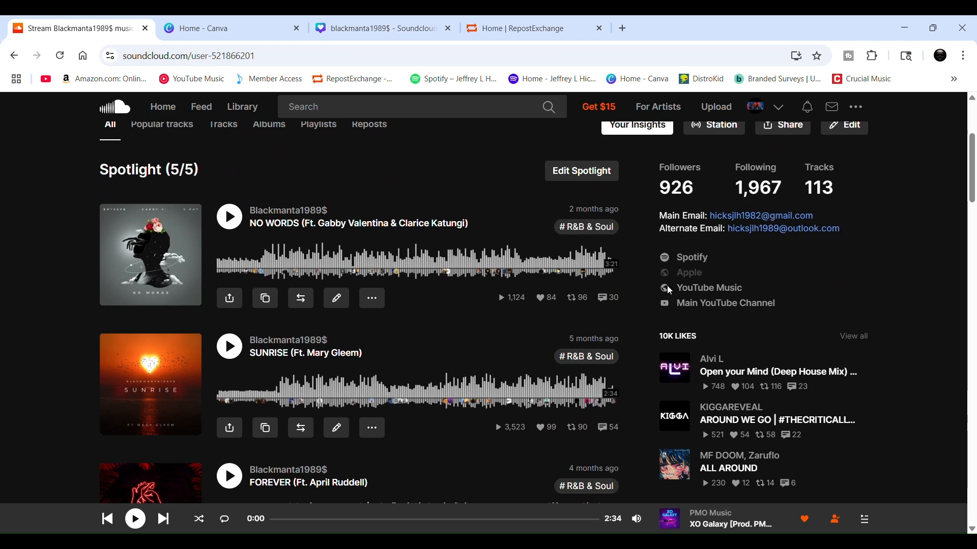
scroll(775, 239, "up", 3)
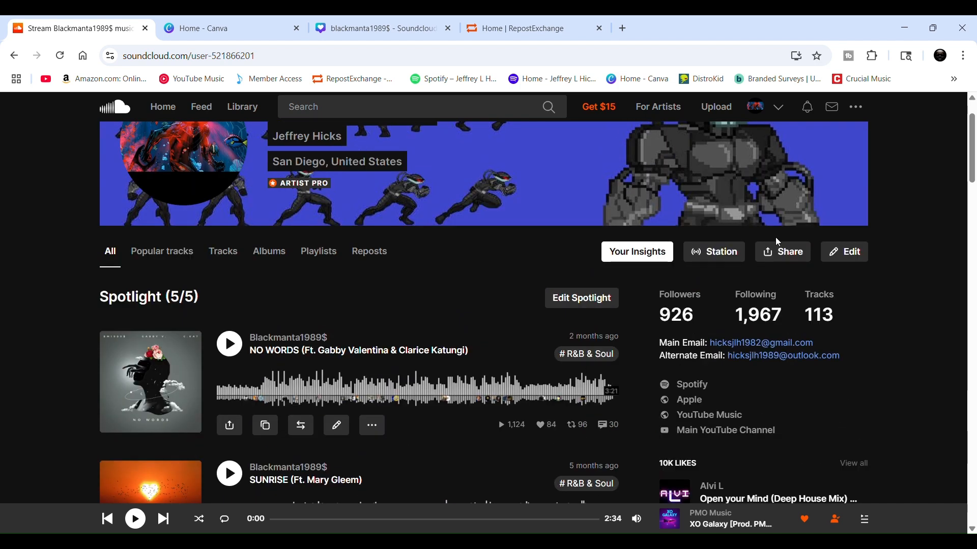
left_click(842, 256)
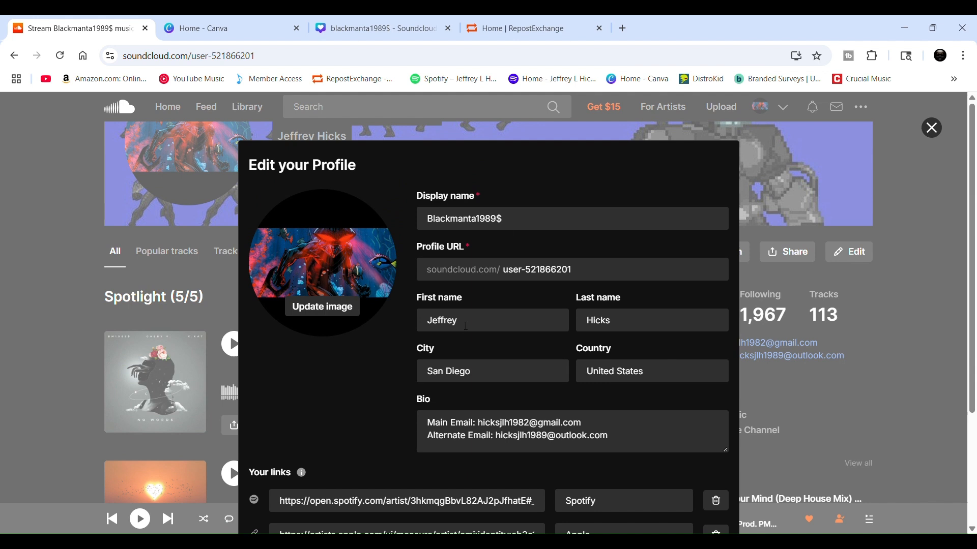
scroll(756, 309, "down", 3)
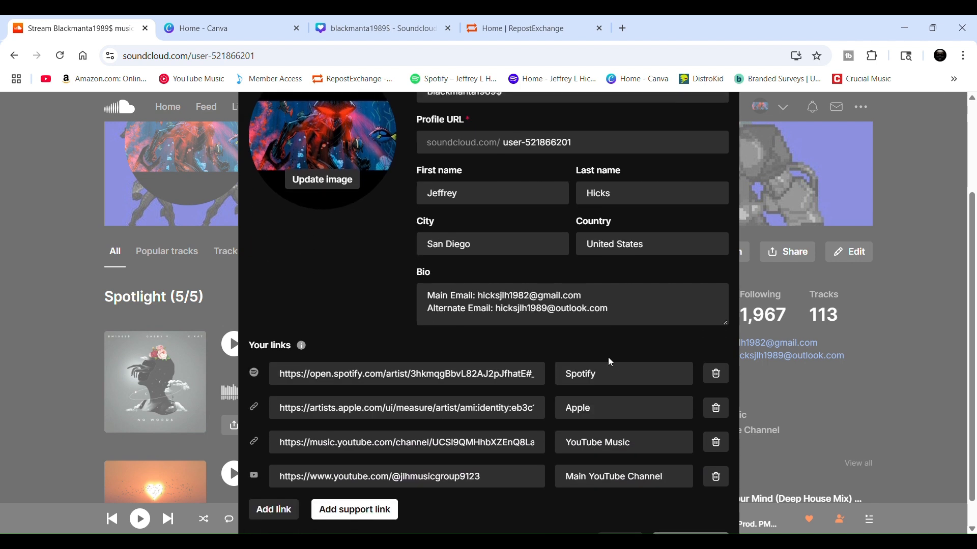
scroll(442, 306, "down", 1)
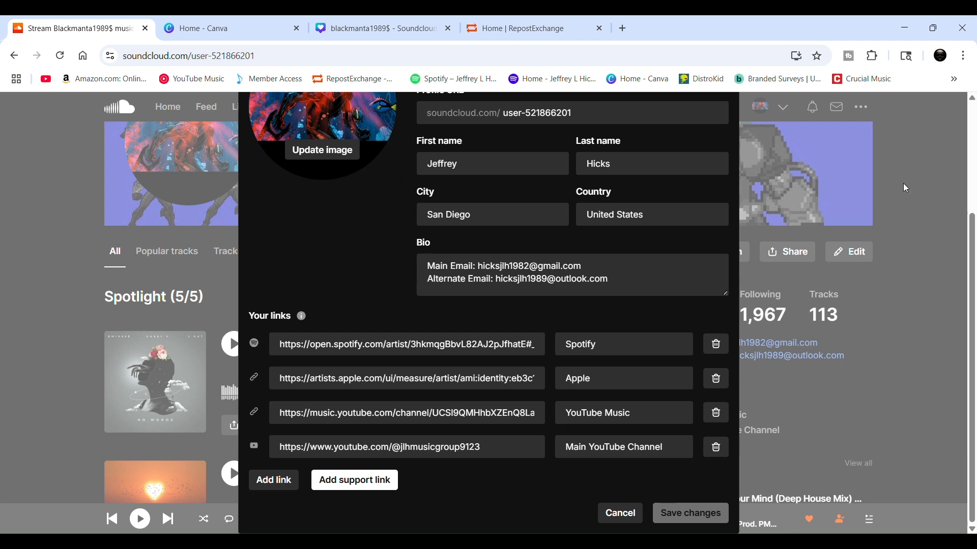
left_click(921, 312)
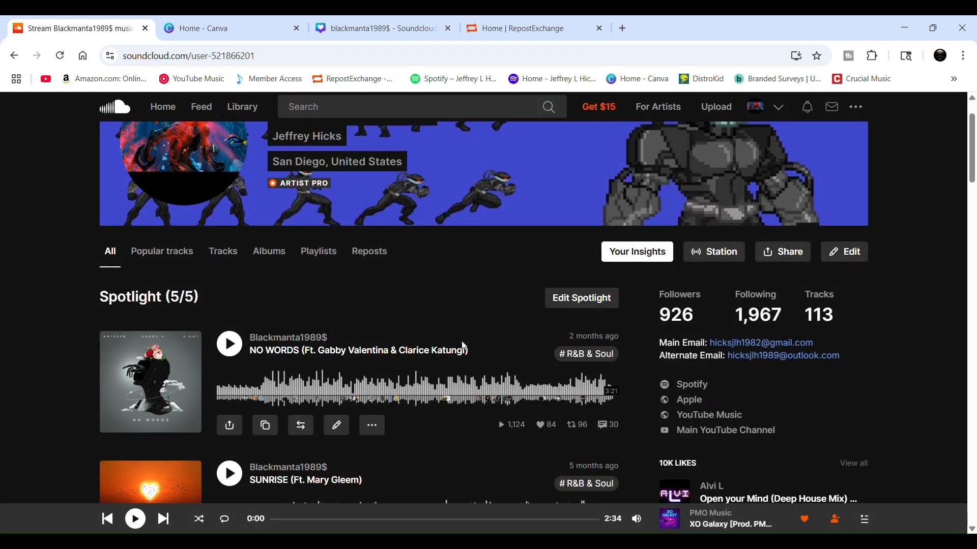
scroll(462, 339, "up", 2)
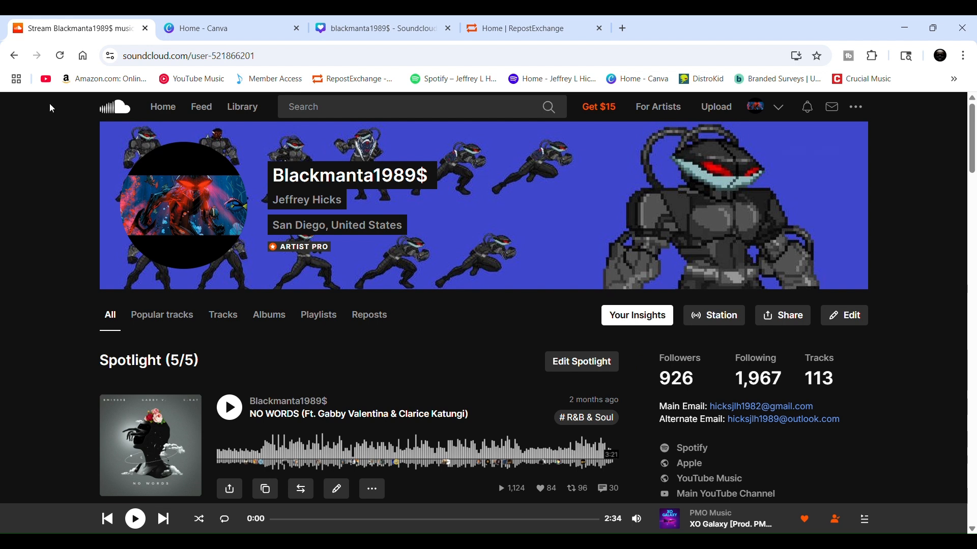
Start a new track upload from the artist profile with the audio file APOCALYPTIC.wav.
mouse_move(182, 199)
mouse_move(535, 240)
left_click(726, 113)
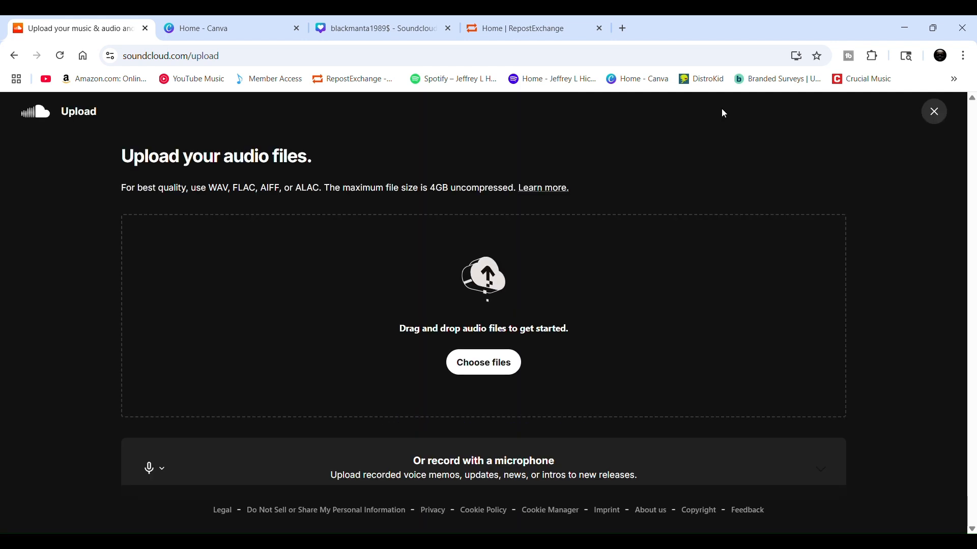
left_click(482, 366)
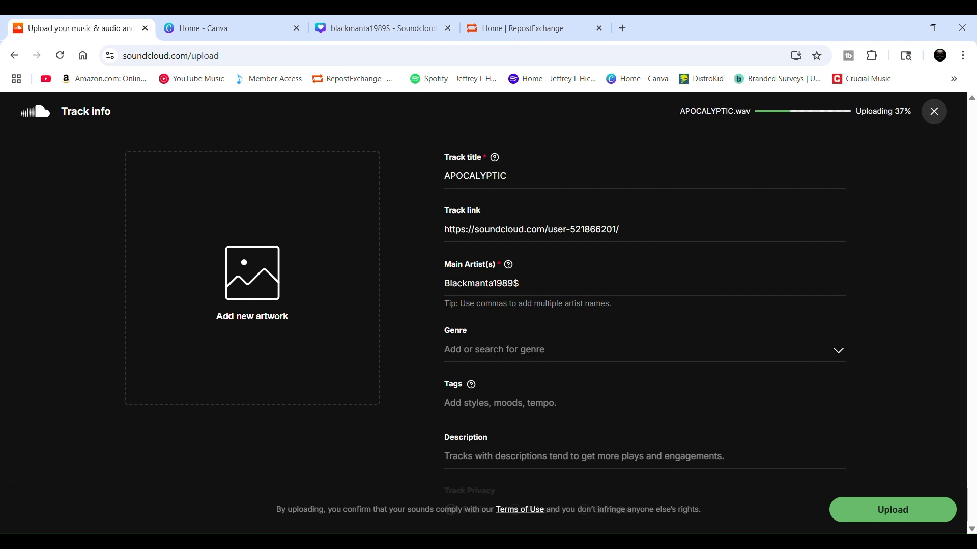
Set the track's genre to R&B & Soul.
left_click(487, 362)
scroll(738, 247, "down", 3)
scroll(584, 260, "down", 3)
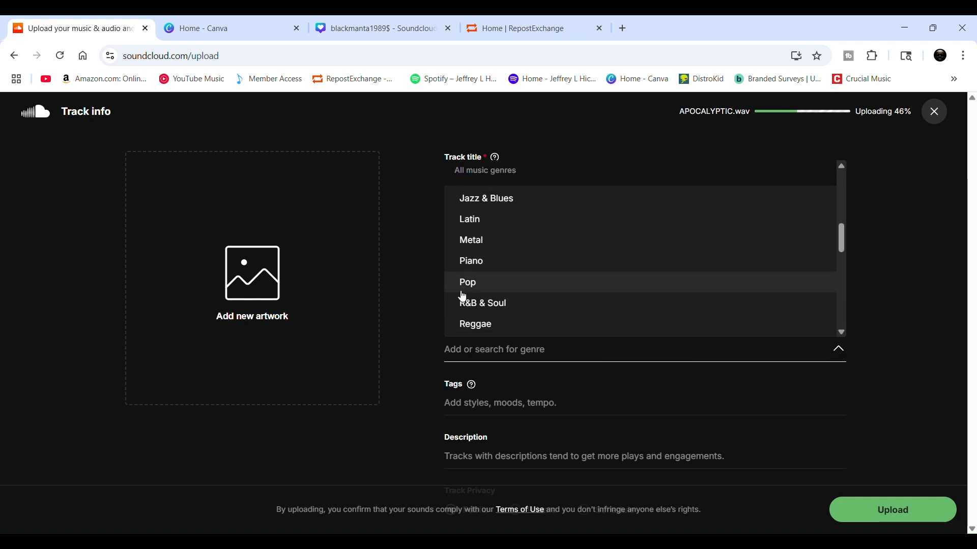
left_click(483, 303)
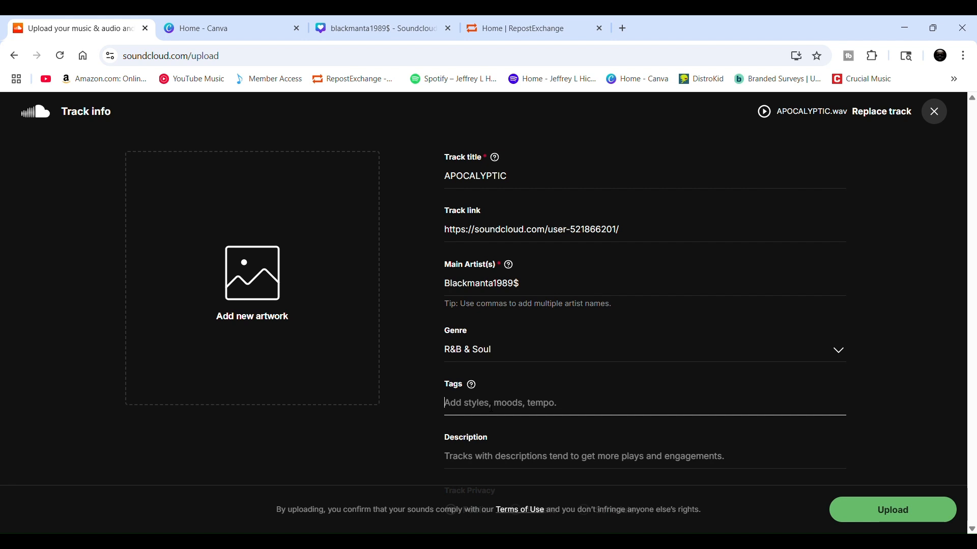
Add the tags "r&b & soul", "kehlani" and "trapsoul" to the track.
type("r")
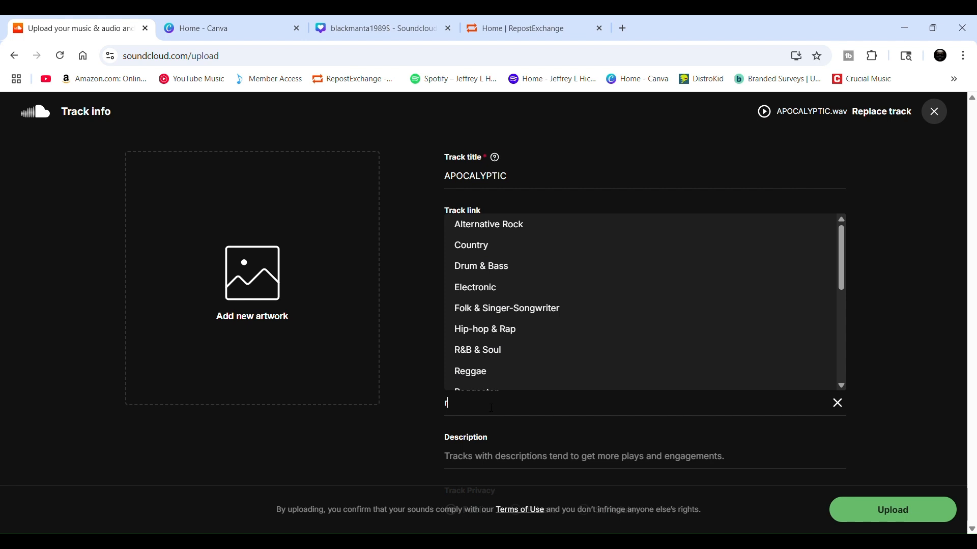
left_click(458, 350)
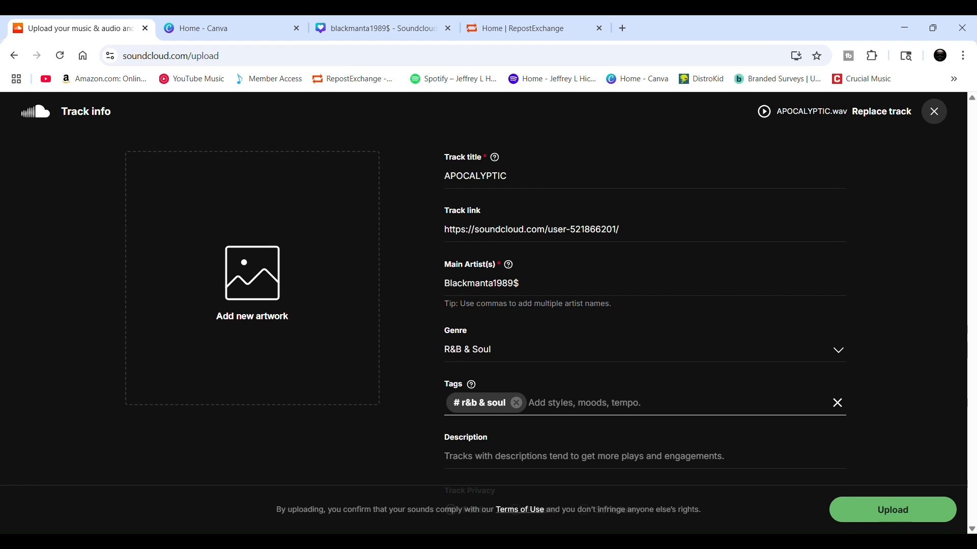
type("kehlani")
key("Return")
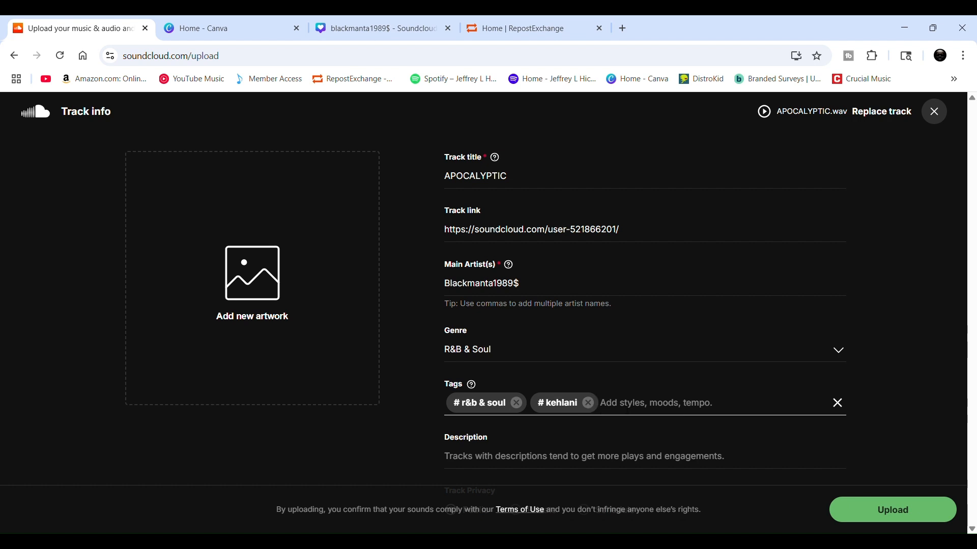
type("tr")
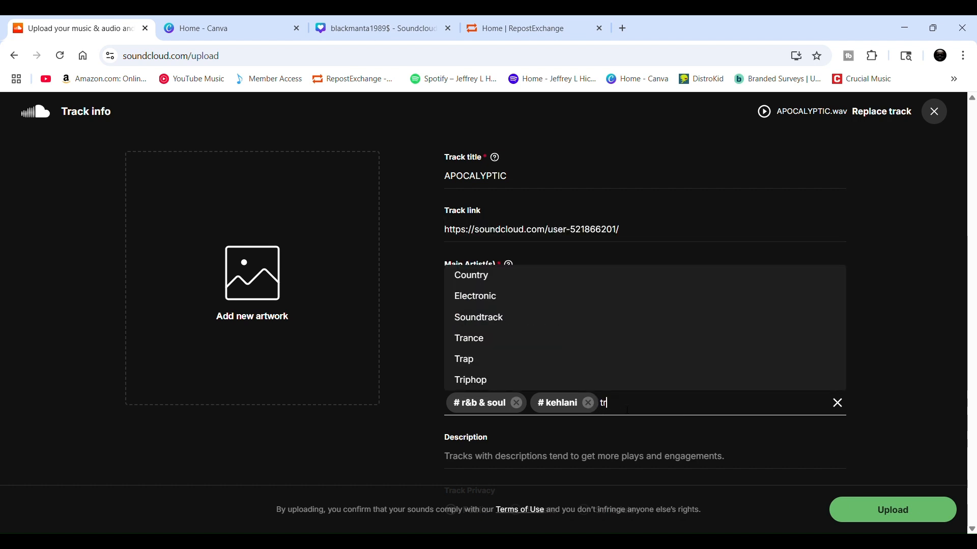
type("apsoul")
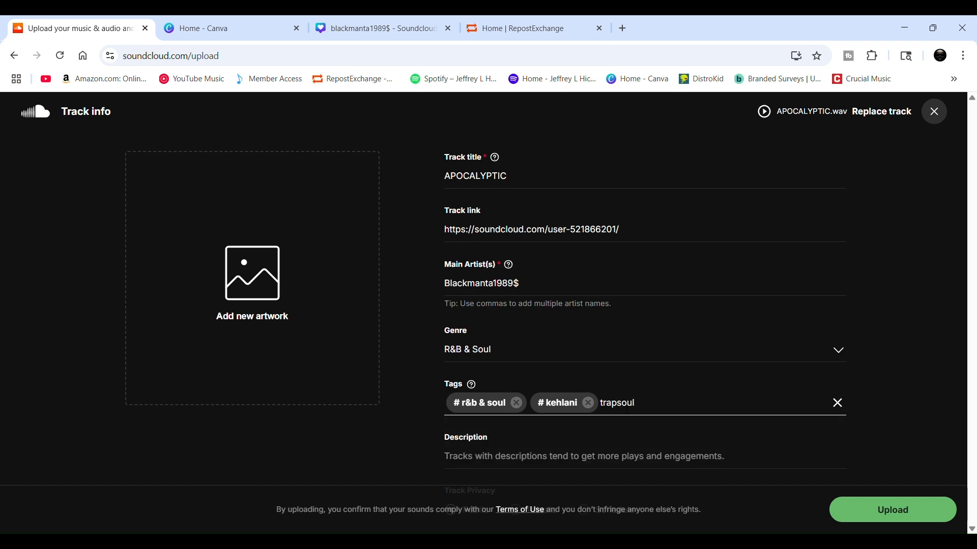
key("Return")
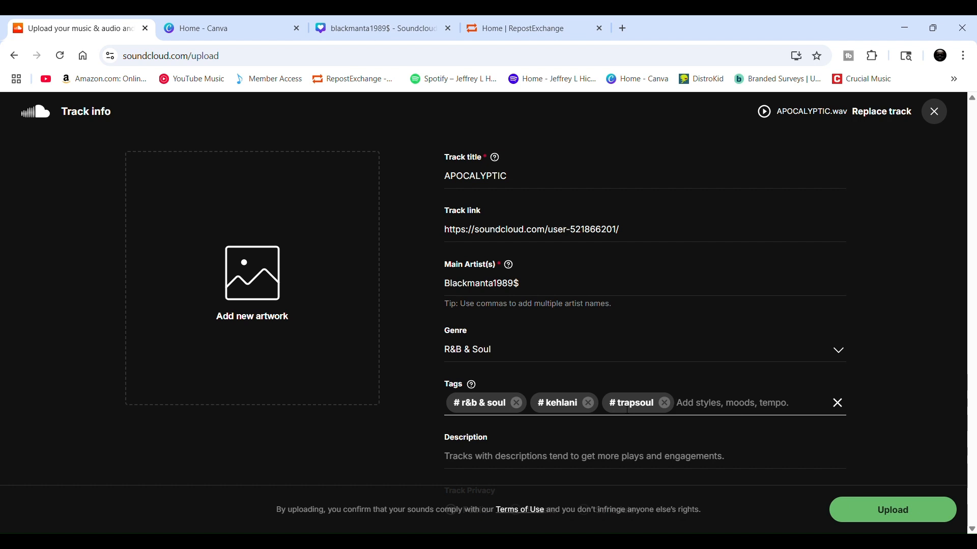
Add the tags "jheniaiko" and "blackmanta1989$" to the track.
type("jhe")
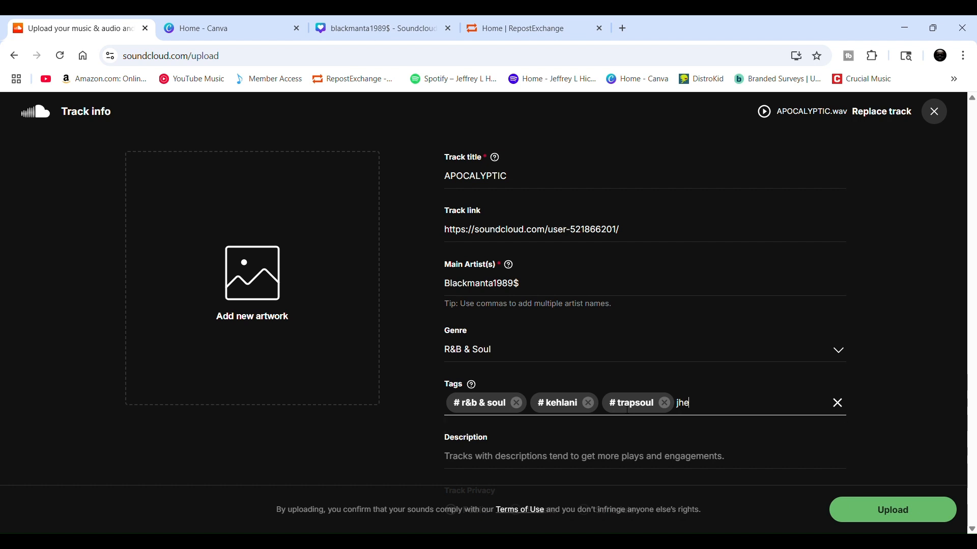
type("ni aiko")
key("BackSpace")
key("BackSpace")
key("BackSpace")
key("BackSpace")
type("aiko")
key("Return")
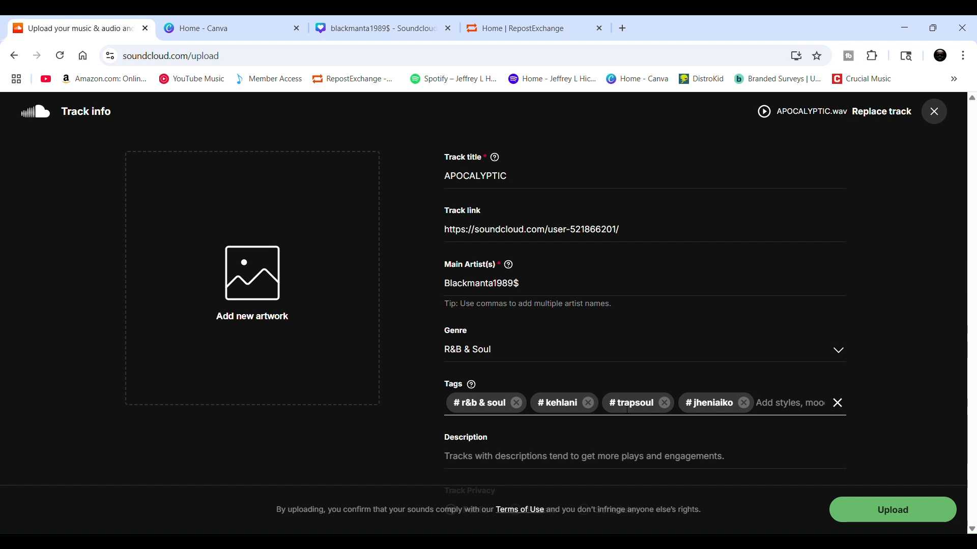
type("blackmanta1989$")
key("Return")
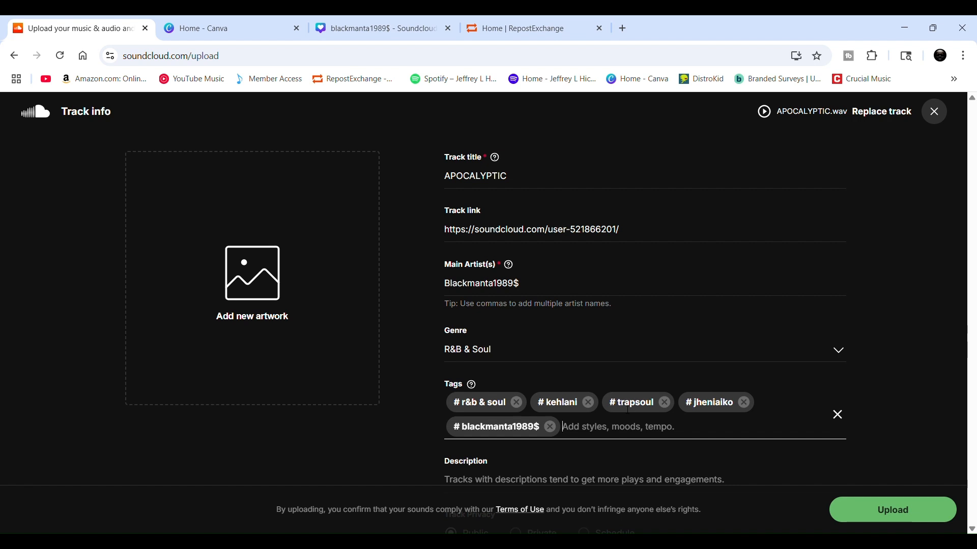
Begin the track description with the line "Song: Apocalyptic".
scroll(573, 387, "down", 3)
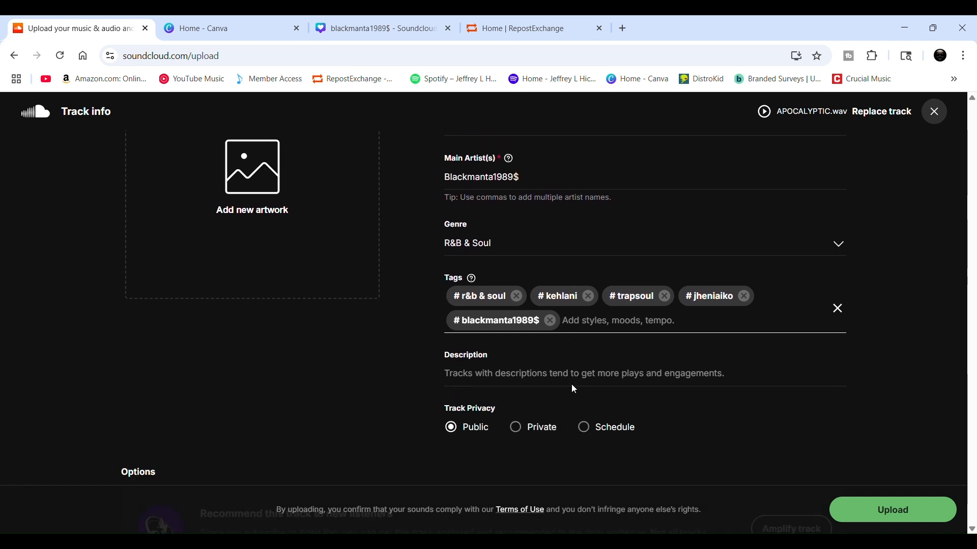
left_click(481, 367)
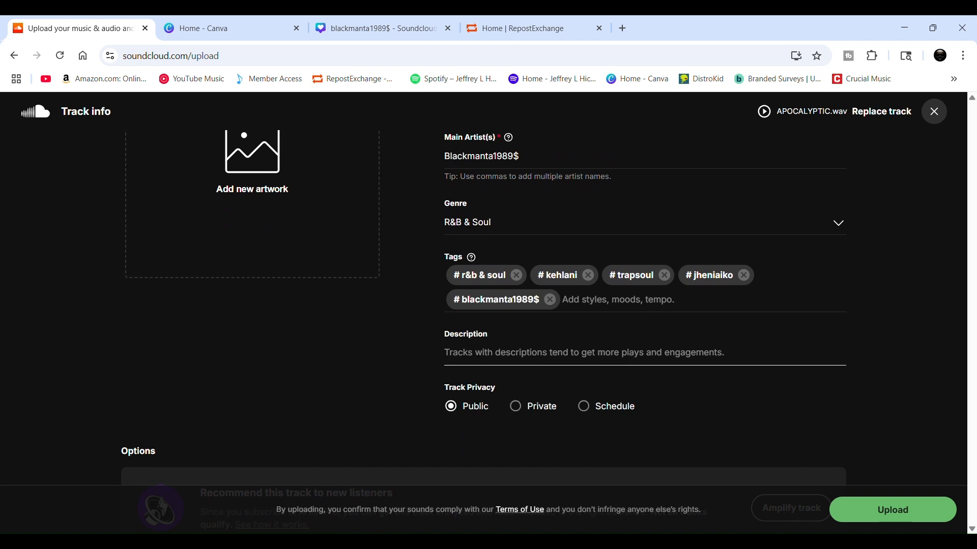
type("S")
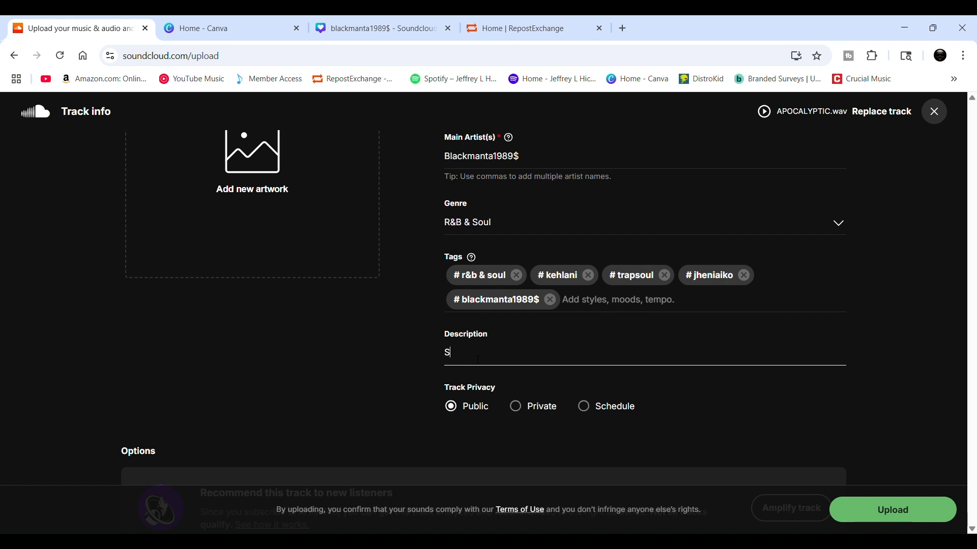
type("ong: Apocalytic")
key("BackSpace")
key("BackSpace")
type("ptic")
Add the lines "Produced by: Blackmanta1989$" and "Vocals by: LALAL" to the track description.
key("Return")
type("Pro")
type("d")
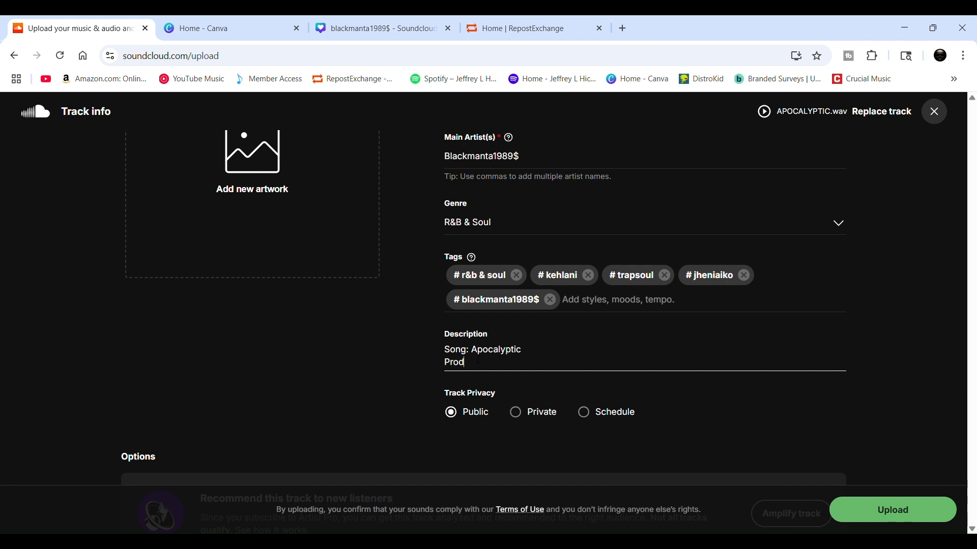
type("uced by: Blackmanta1989$")
key("Return")
type("Vo")
key("BackSpace")
type("ocals by")
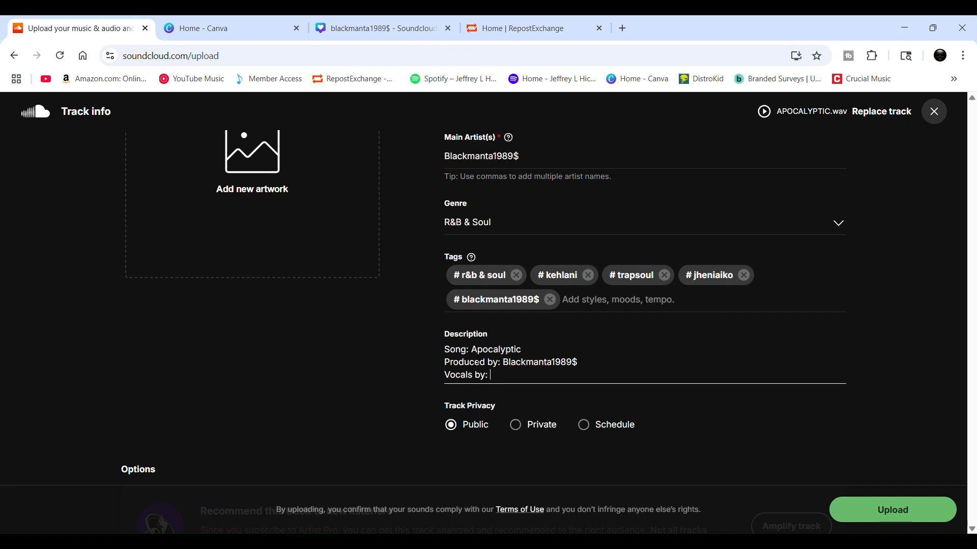
type(": LALAL")
Examine the track's promotion, monetization, advanced details, permissions, audio clip and licensing options without changing any of them.
scroll(545, 281, "down", 4)
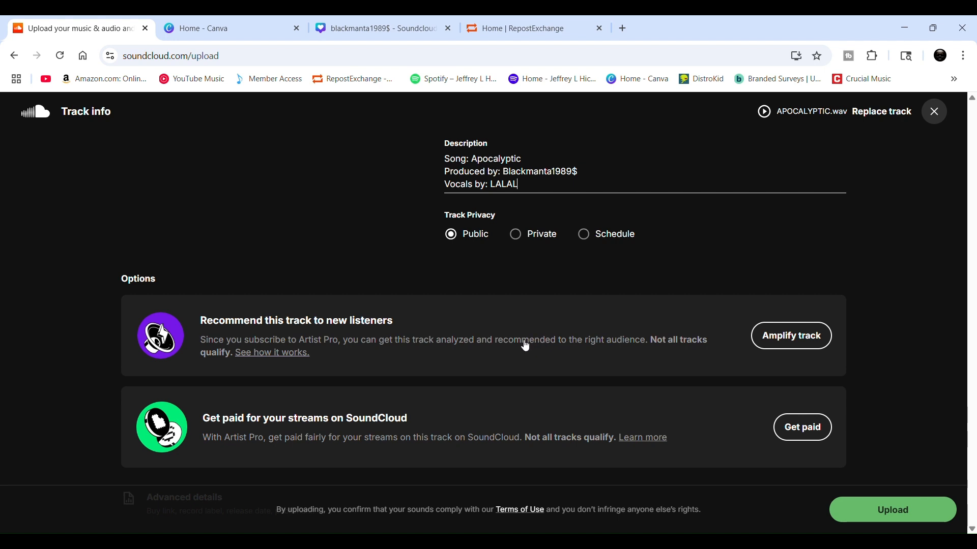
scroll(497, 328, "down", 2)
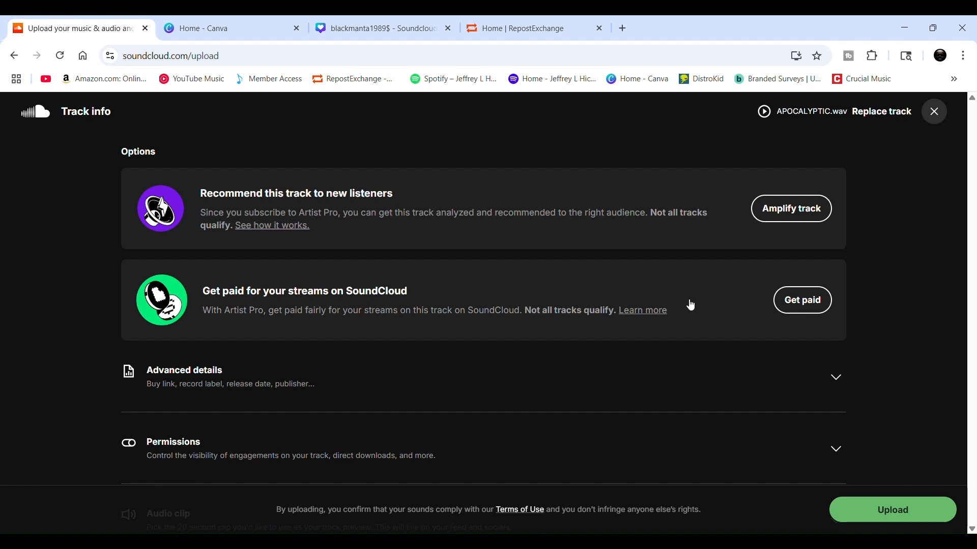
scroll(692, 306, "down", 3)
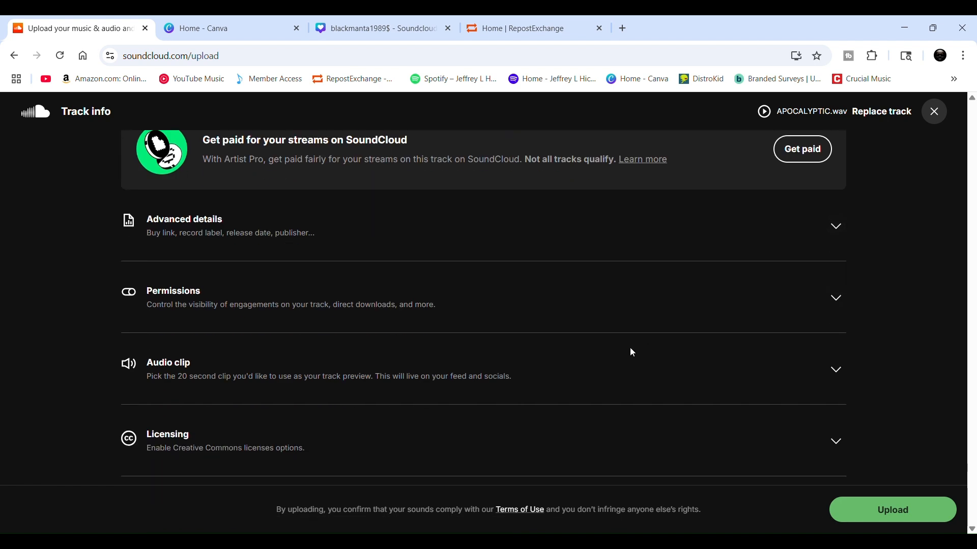
left_click(830, 377)
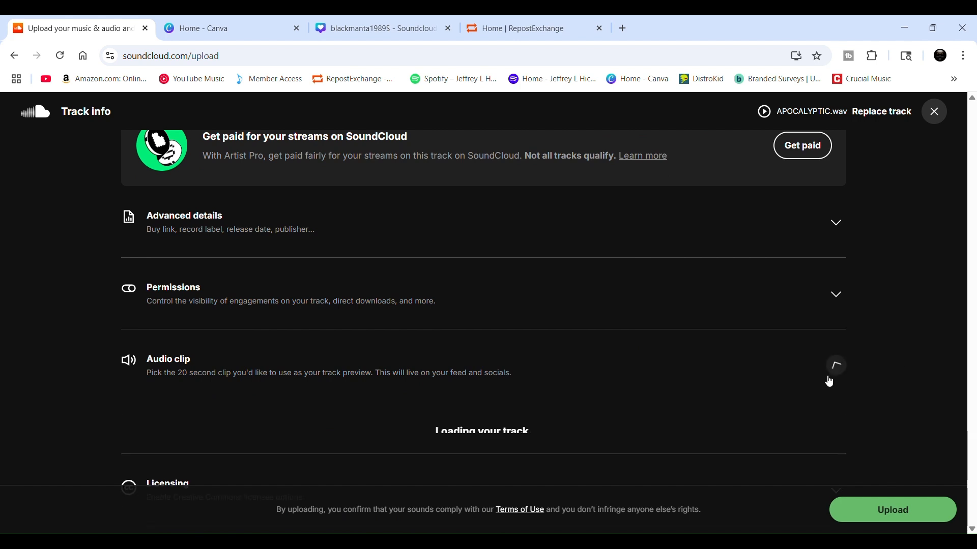
scroll(817, 377, "down", 2)
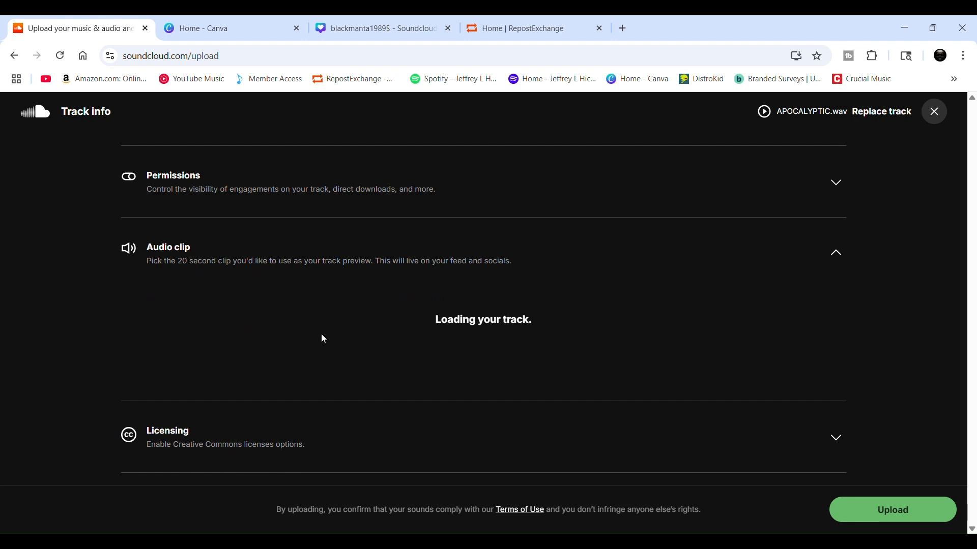
left_click(844, 261)
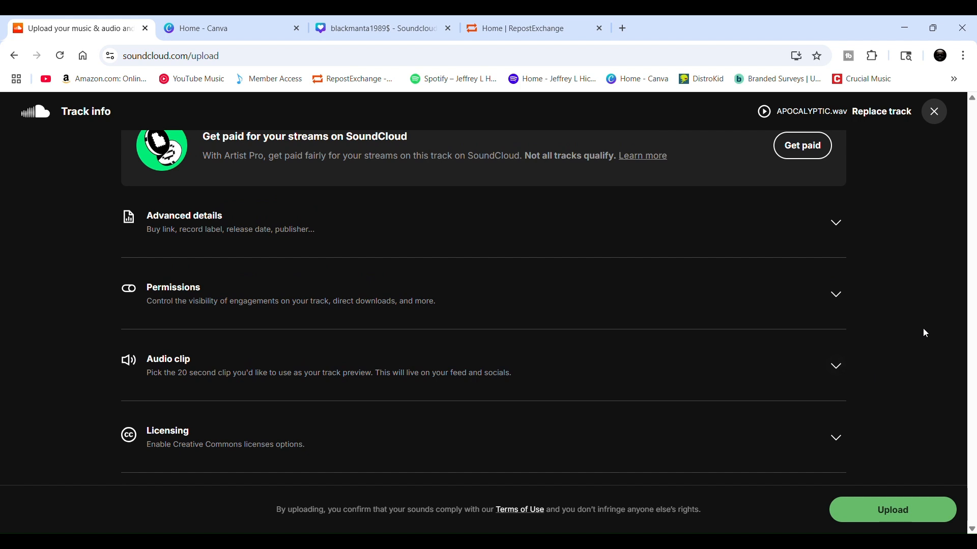
scroll(834, 417, "up", 3)
scroll(820, 395, "down", 3)
scroll(812, 397, "up", 5)
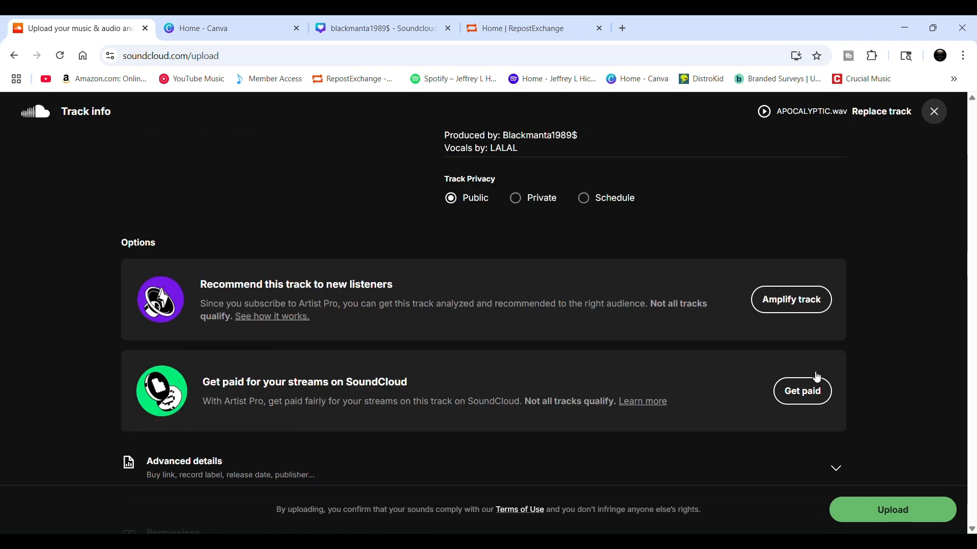
Quit the track upload without saving and open the artist profile page to review it.
left_click(934, 112)
left_click(629, 351)
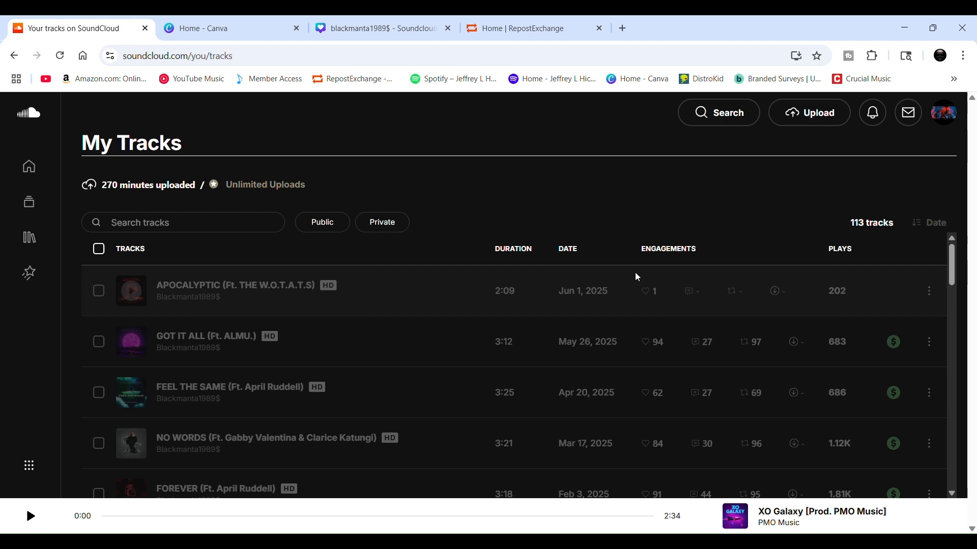
left_click(944, 112)
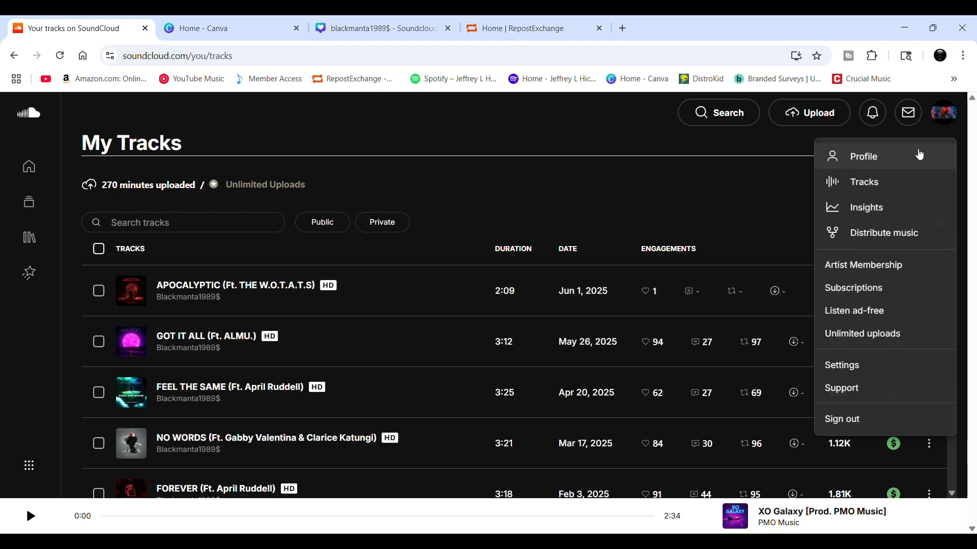
left_click(876, 152)
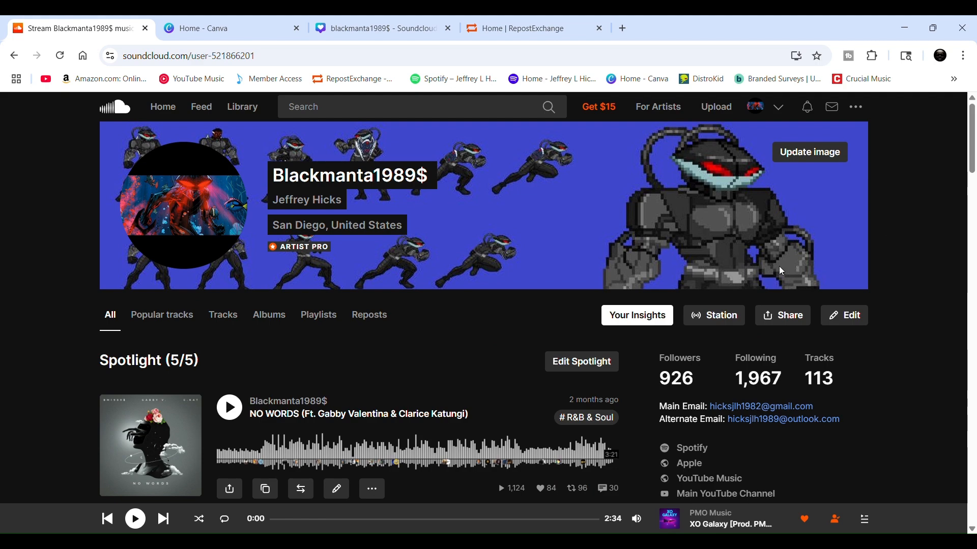
scroll(799, 365, "down", 3)
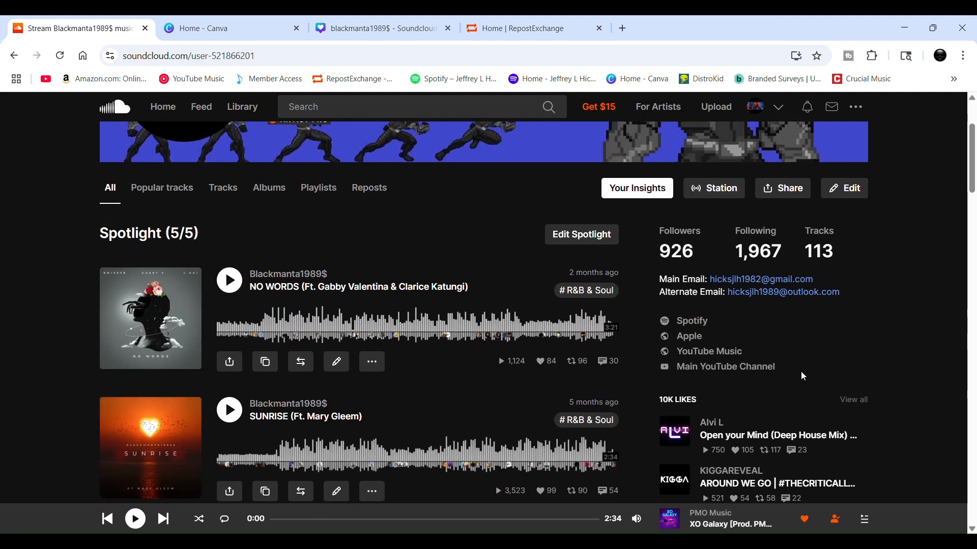
scroll(677, 430, "down", 4)
scroll(761, 311, "up", 6)
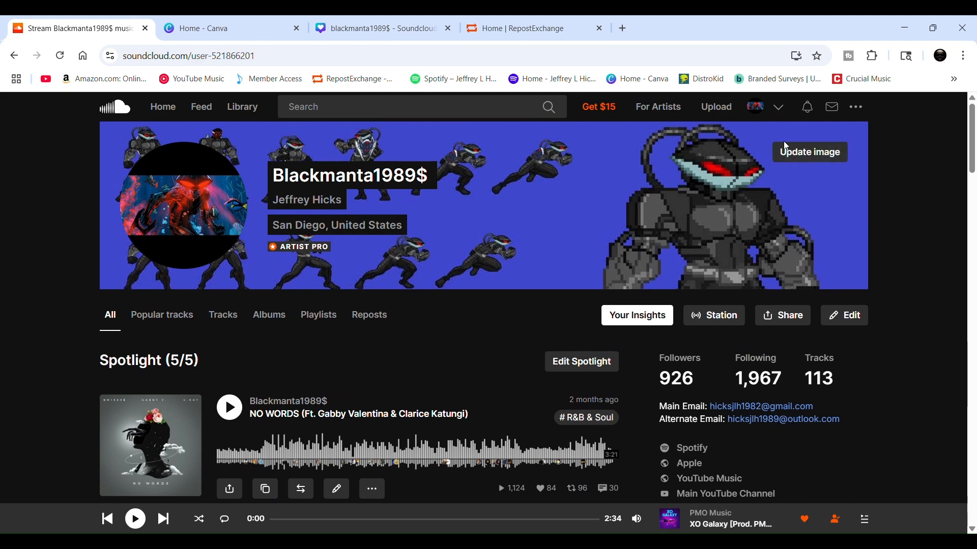
Start a new track upload with the audio file APOCALYPTIC.wav.
left_click(728, 119)
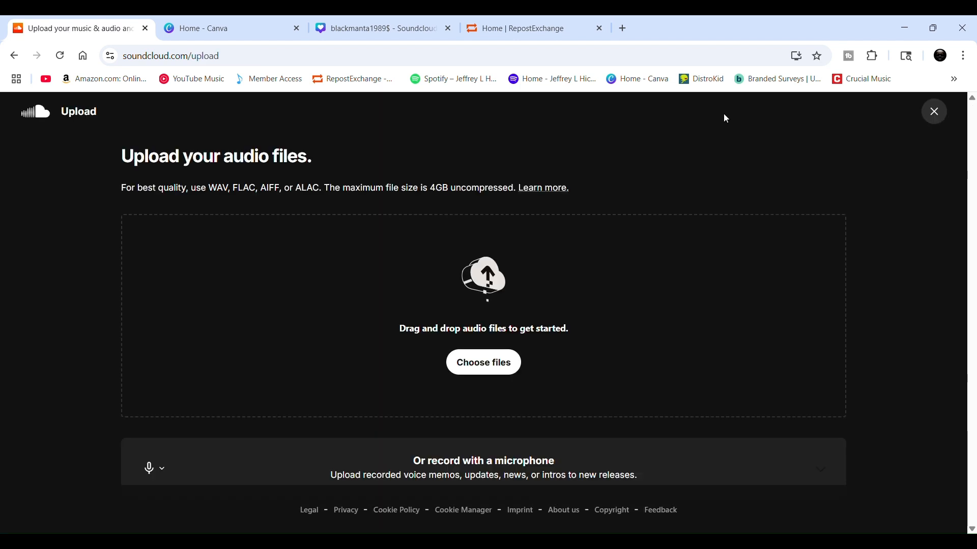
left_click(482, 375)
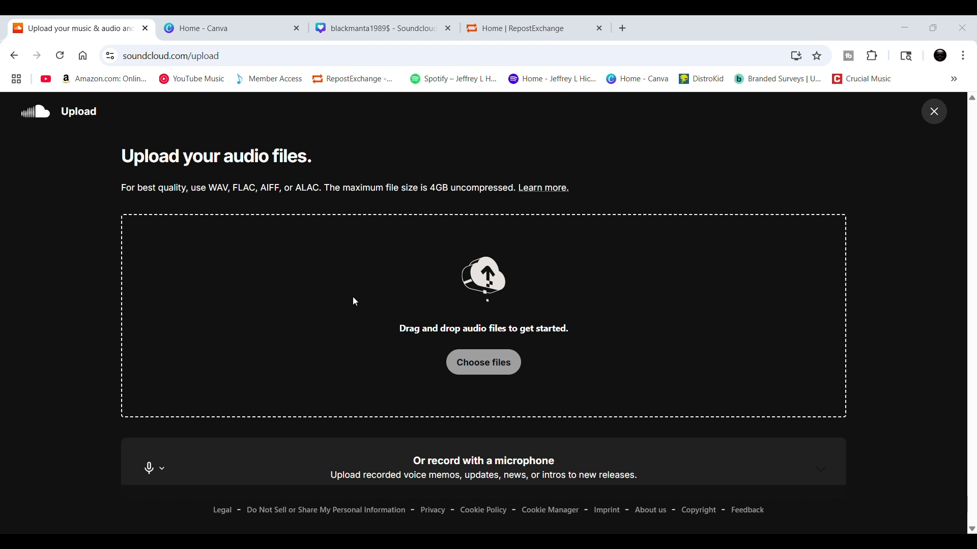
left_click(554, 389)
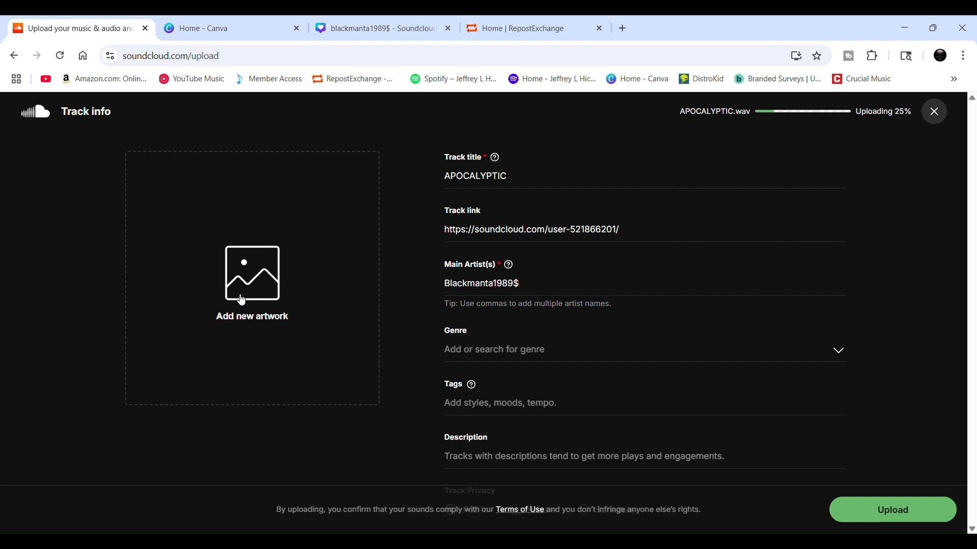
Switch to Canva, start an Album Cover design and apply the black and red smoke "Awake from the Darkness" template.
left_click(224, 28)
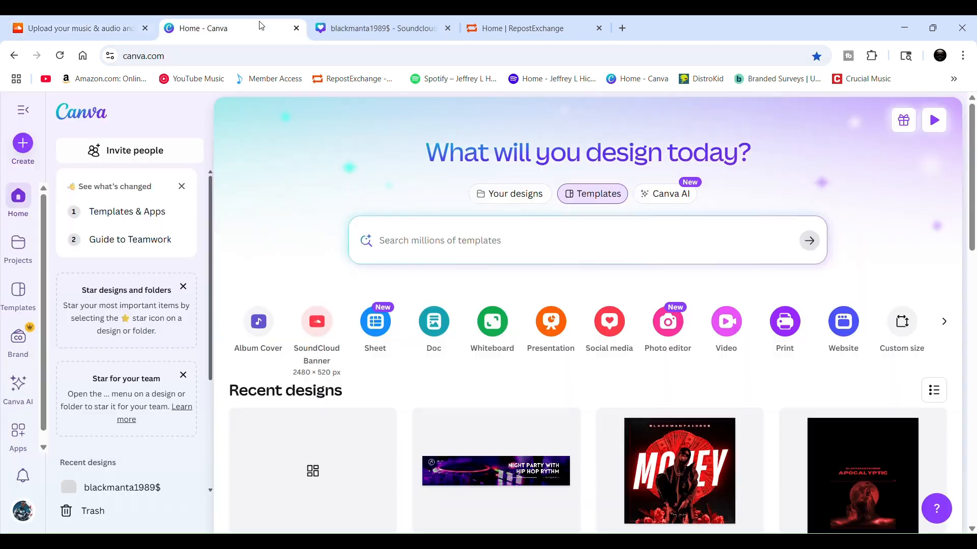
left_click(254, 330)
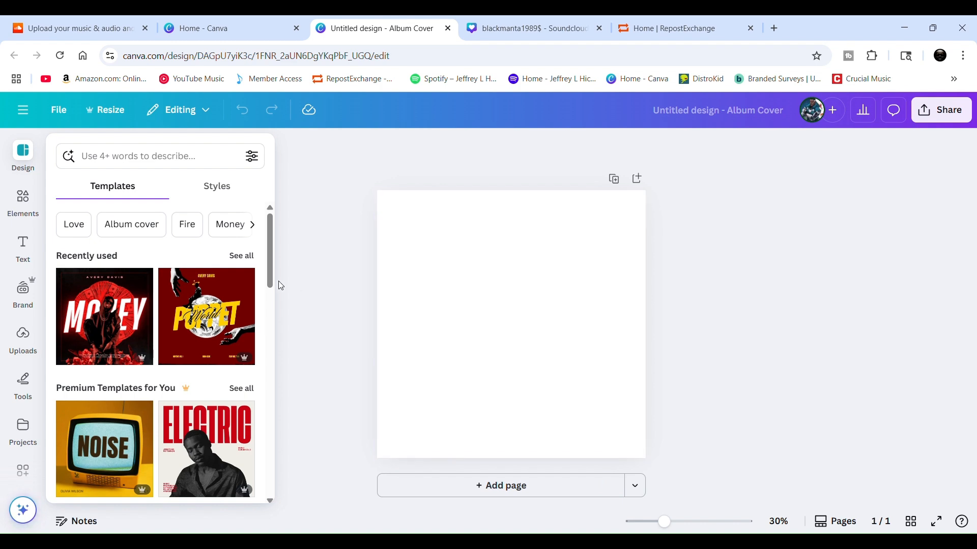
left_click_drag(269, 268, 266, 405)
left_click_drag(276, 372, 276, 414)
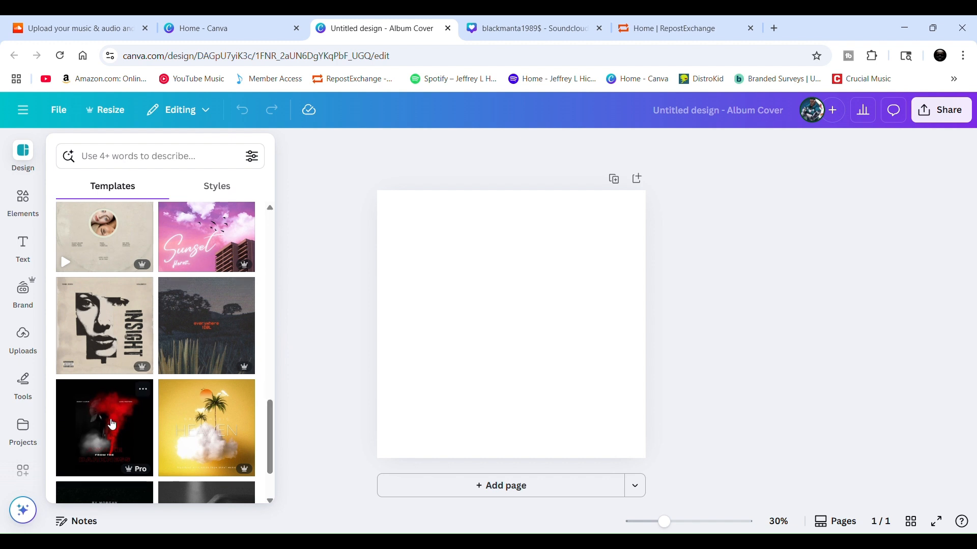
left_click(116, 429)
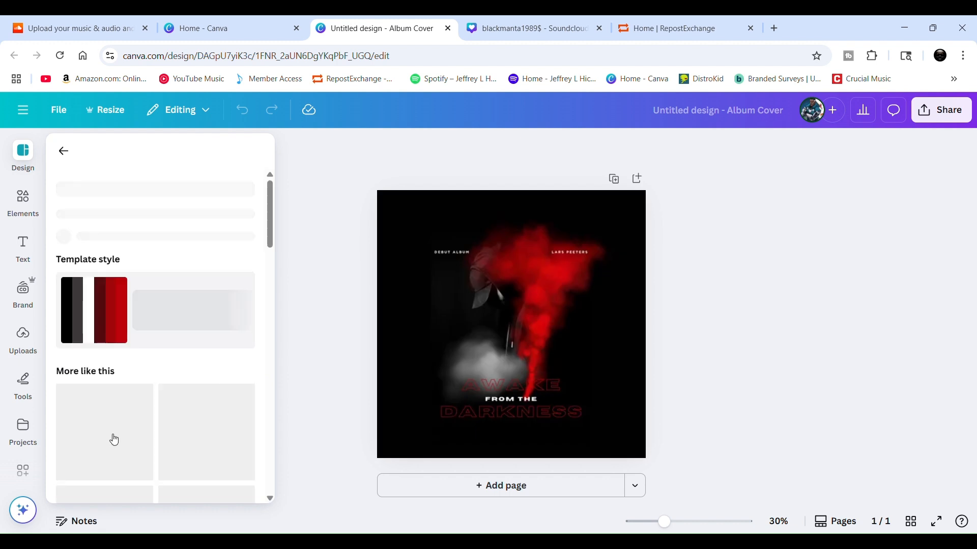
Examine the font options for the cover's "DEBUT ALBUM" text without changing it.
left_click(571, 396)
left_click(457, 254)
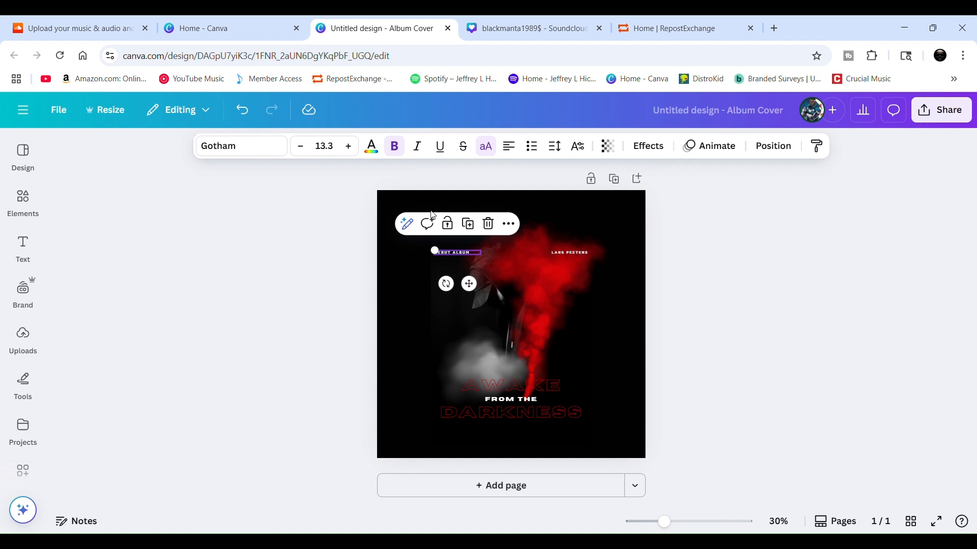
left_click(260, 148)
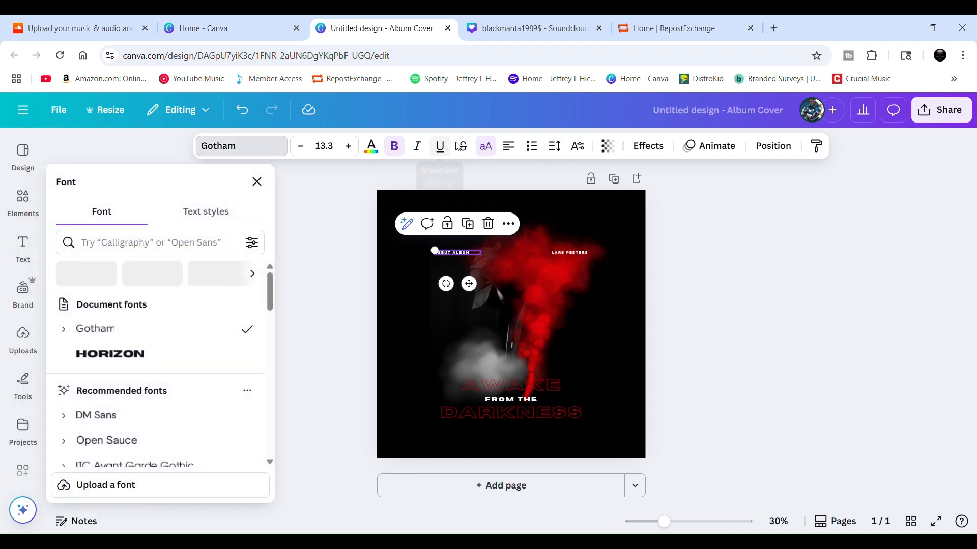
left_click(622, 298)
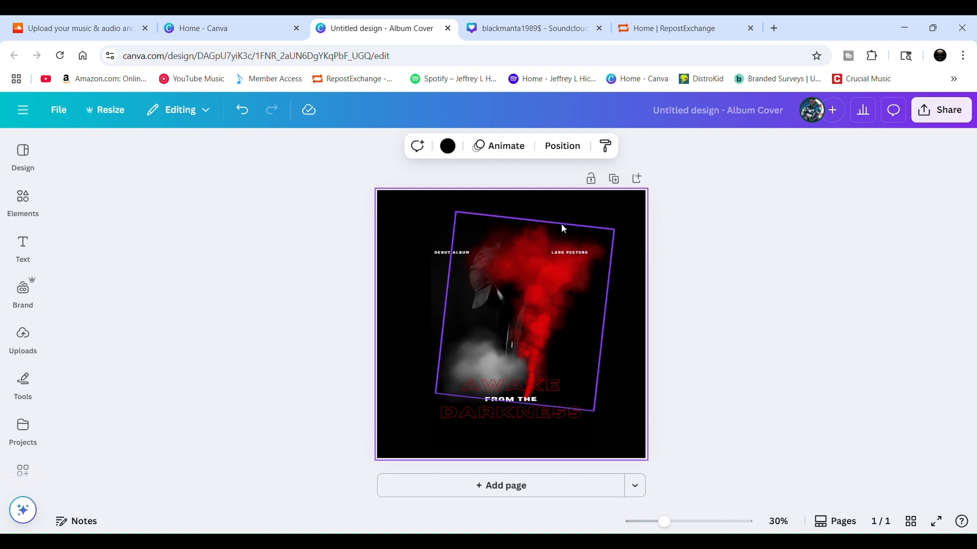
Download the album cover design as a PNG.
left_click(940, 110)
left_click(744, 387)
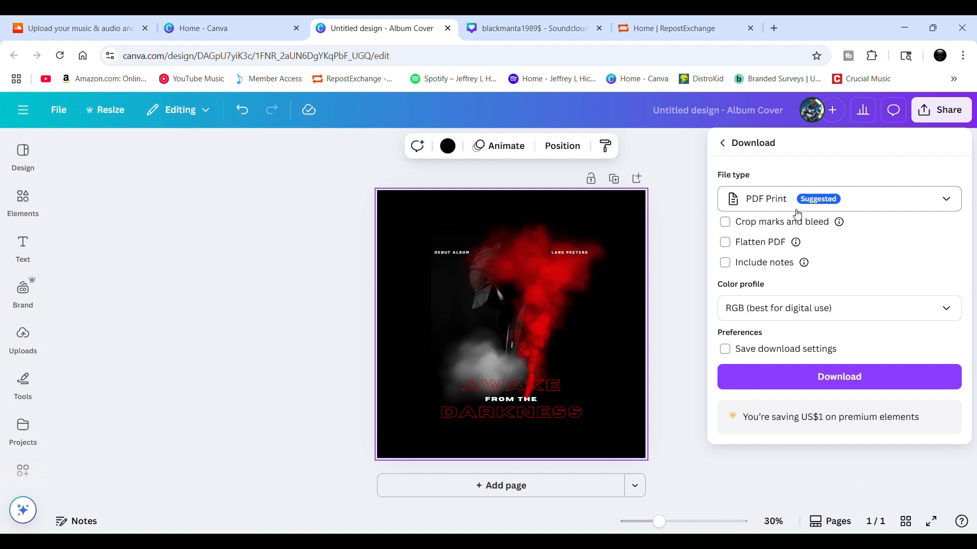
left_click(941, 210)
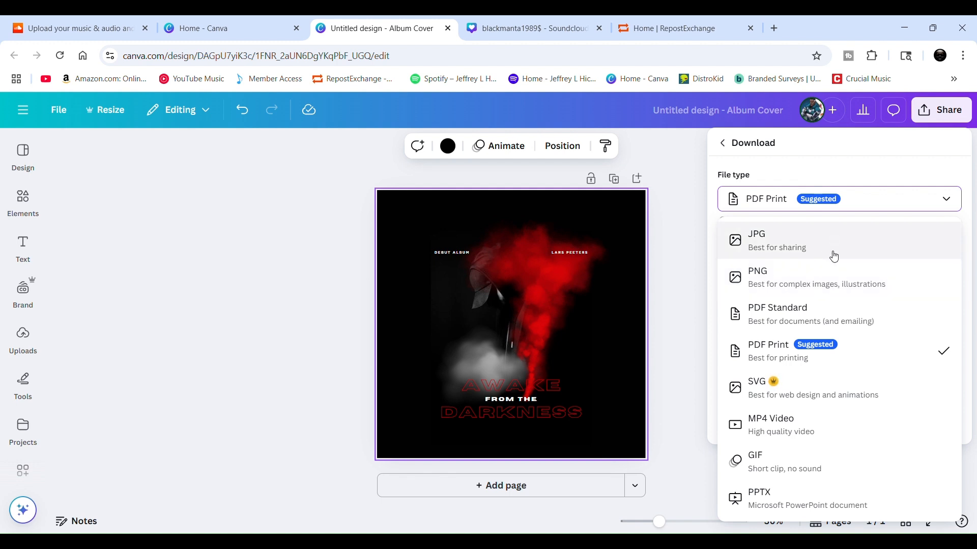
left_click(824, 287)
left_click(890, 394)
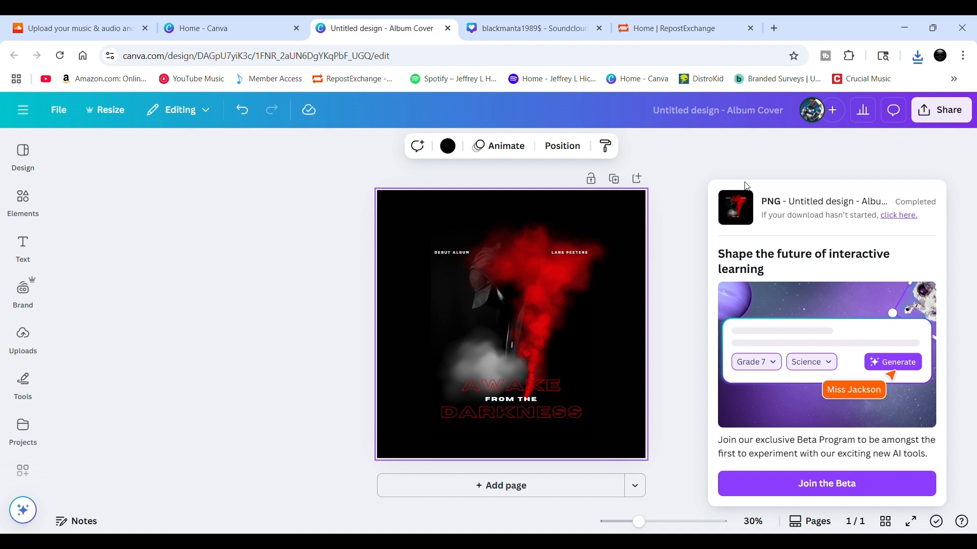
left_click(694, 163)
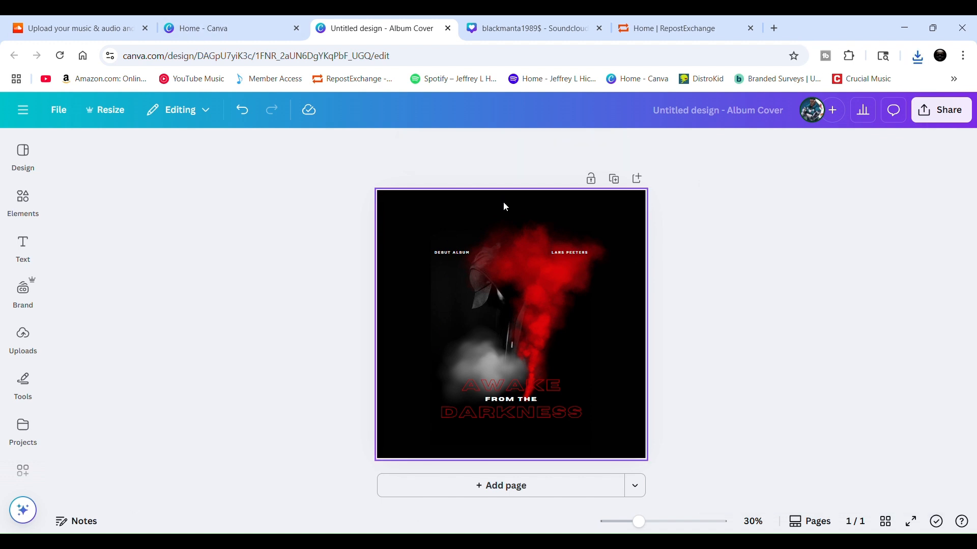
Switch back to the SoundCloud track upload and add the downloaded album cover as the track's artwork.
left_click(57, 24)
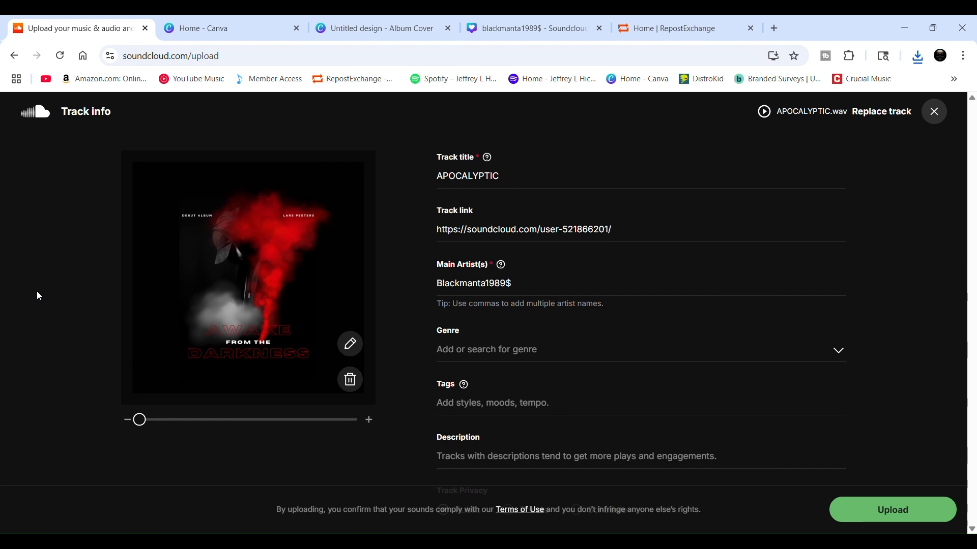
Quit the APOCALYPTIC track upload and return to the artist profile page.
left_click(935, 113)
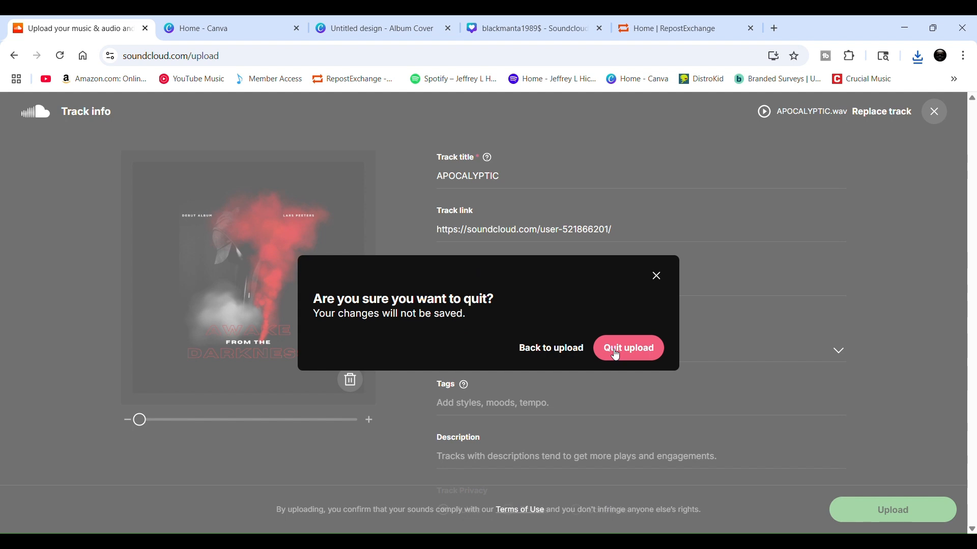
left_click(616, 355)
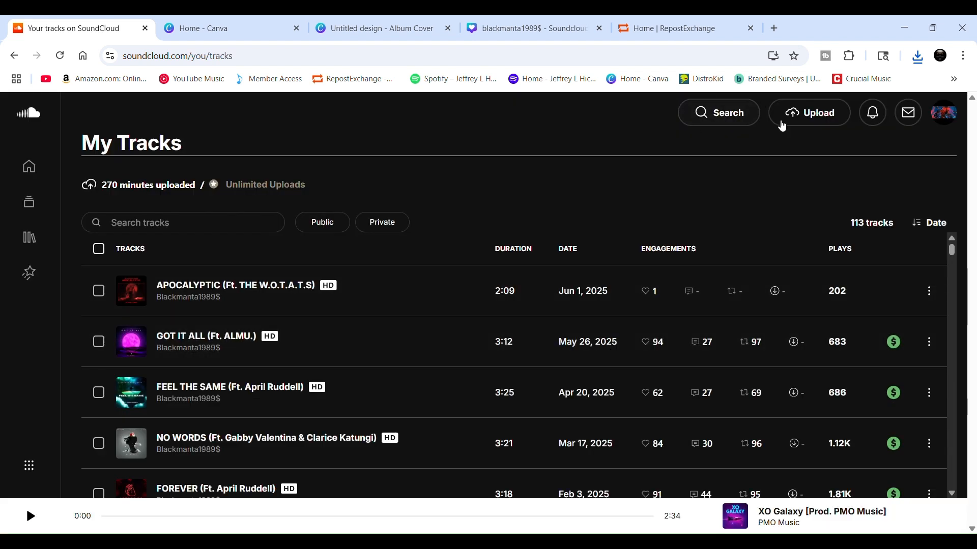
left_click(944, 112)
left_click(905, 155)
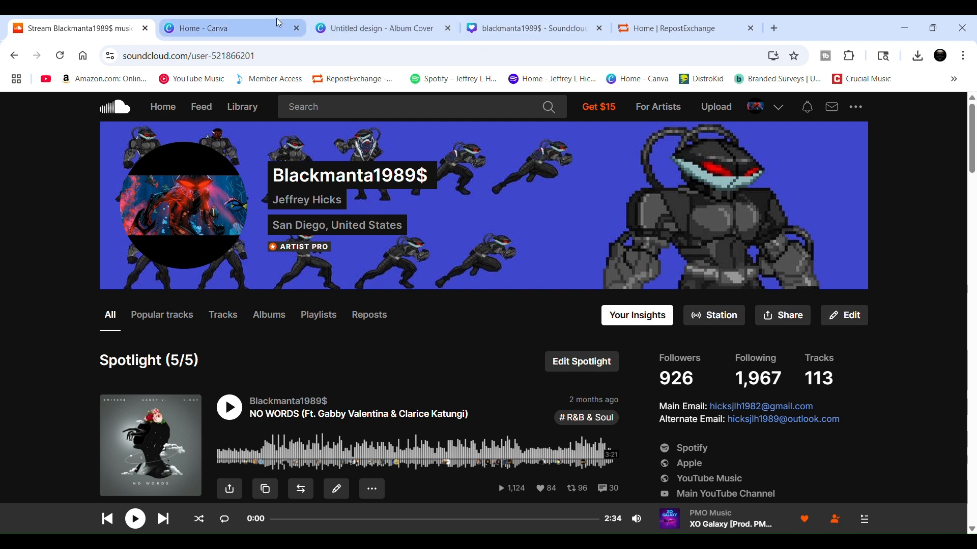
Close the two Canva pages and the SoundCloud banner page, and switch to RepostExchange.
left_click(297, 28)
left_click(296, 28)
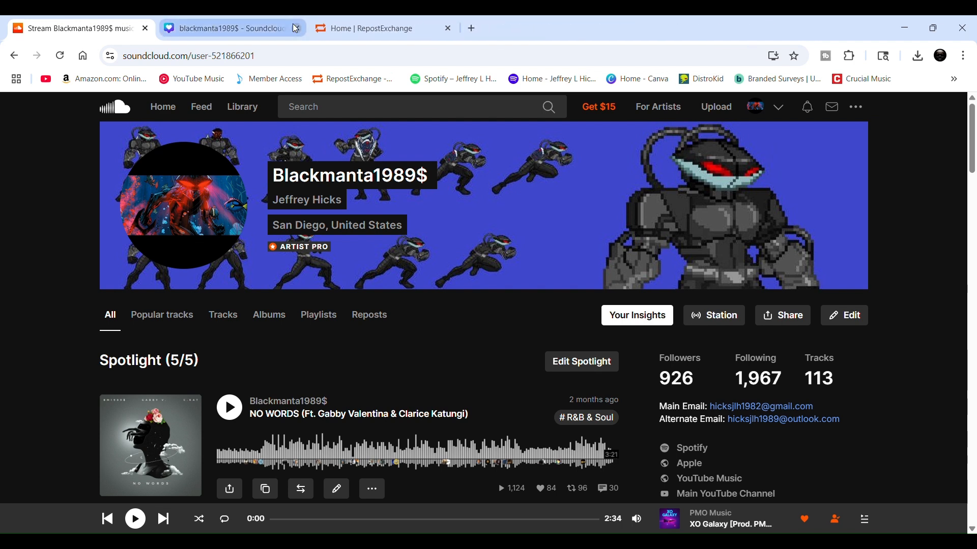
left_click(297, 28)
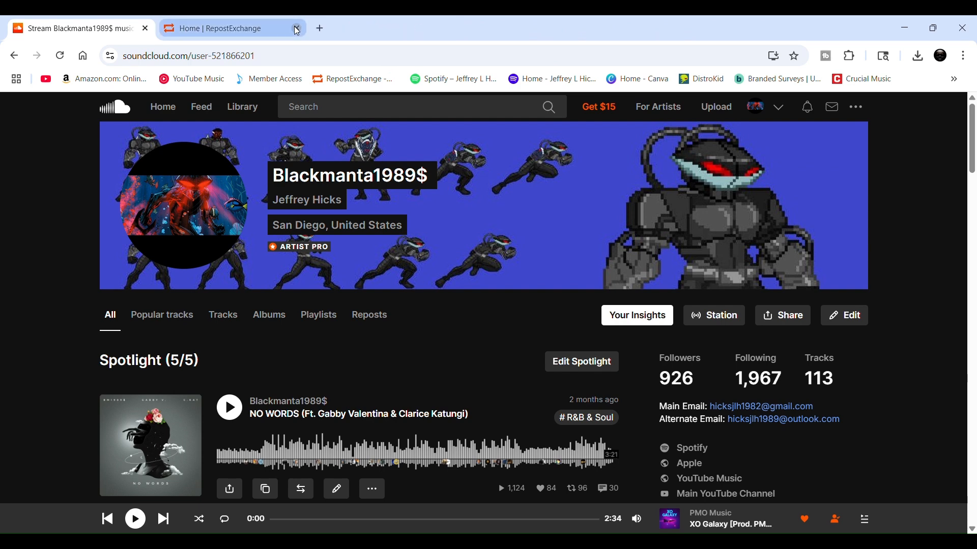
left_click(226, 29)
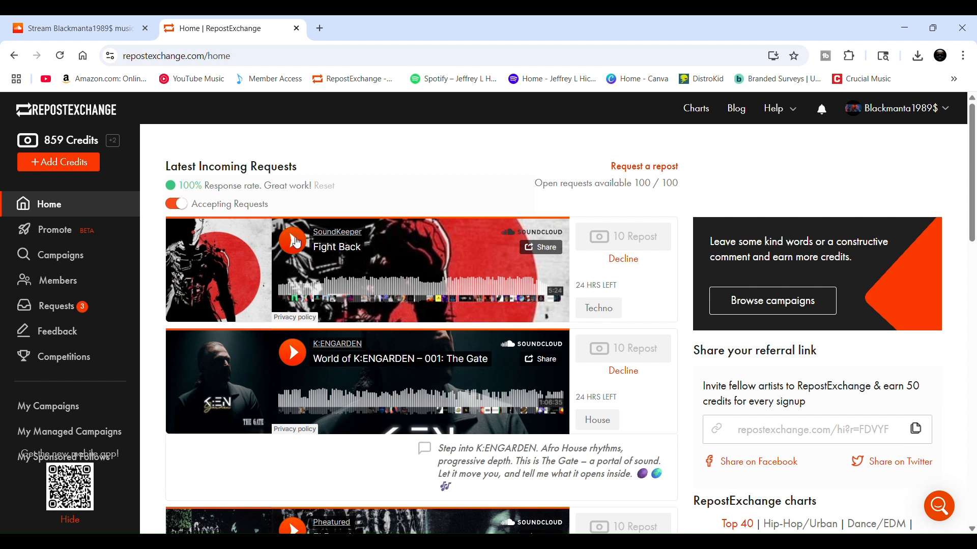
Play the incoming repost request "Fight Back" for several seconds and pause it.
left_click(297, 242)
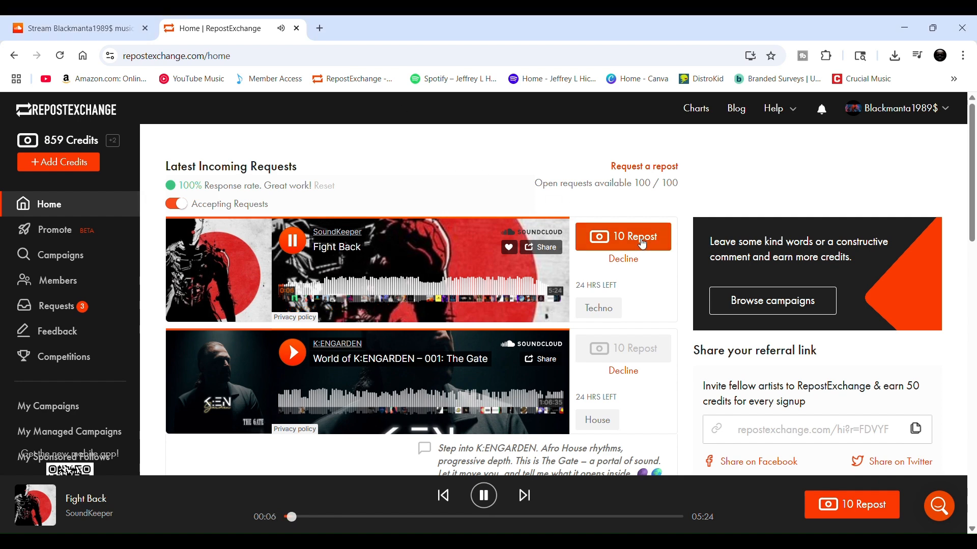
scroll(643, 245, "down", 6)
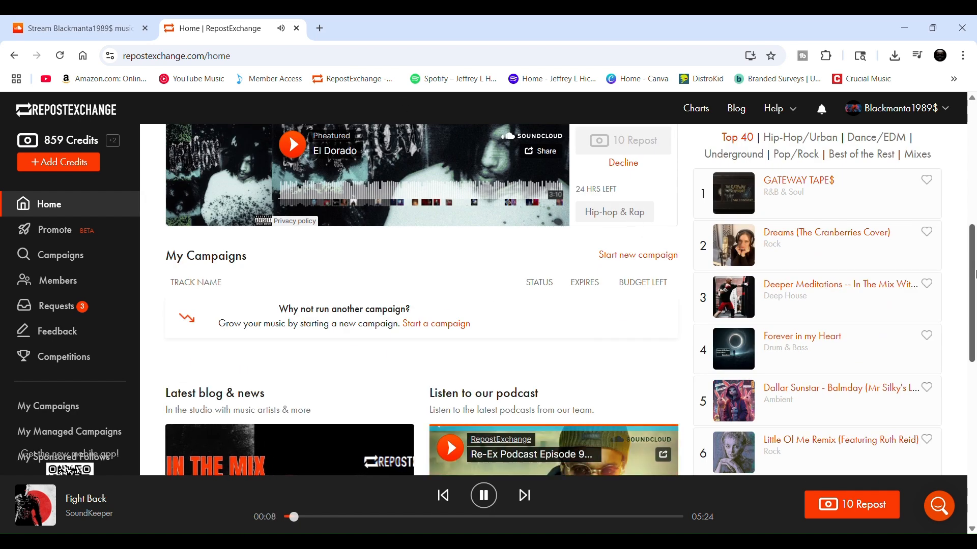
scroll(324, 272, "up", 6)
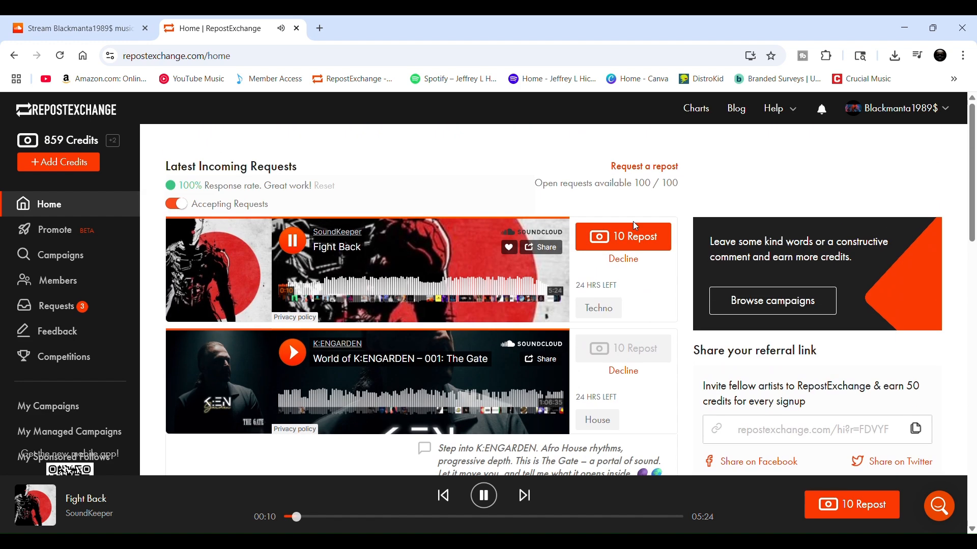
left_click(298, 247)
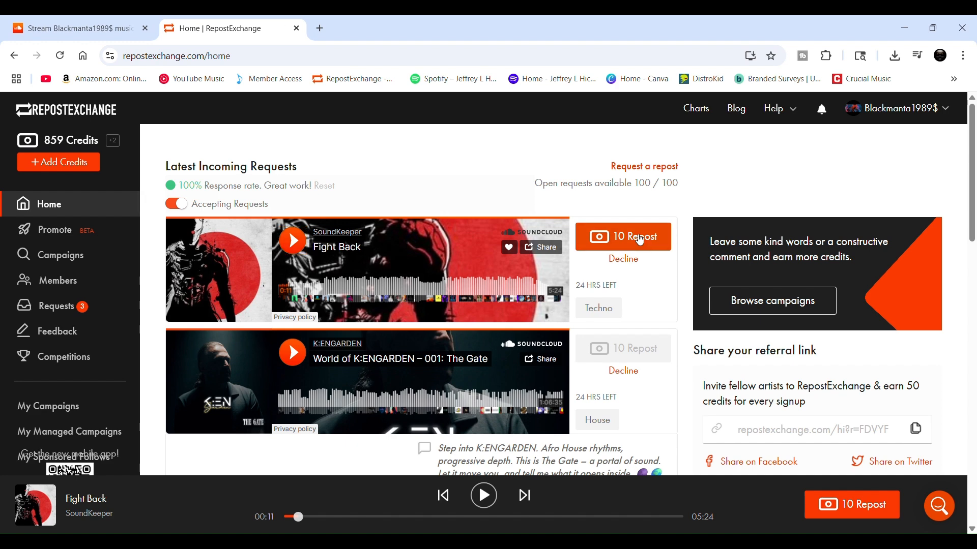
Repost "Fight Back" with the like kept on and following its artist turned off, and rate the track 10.
left_click(639, 239)
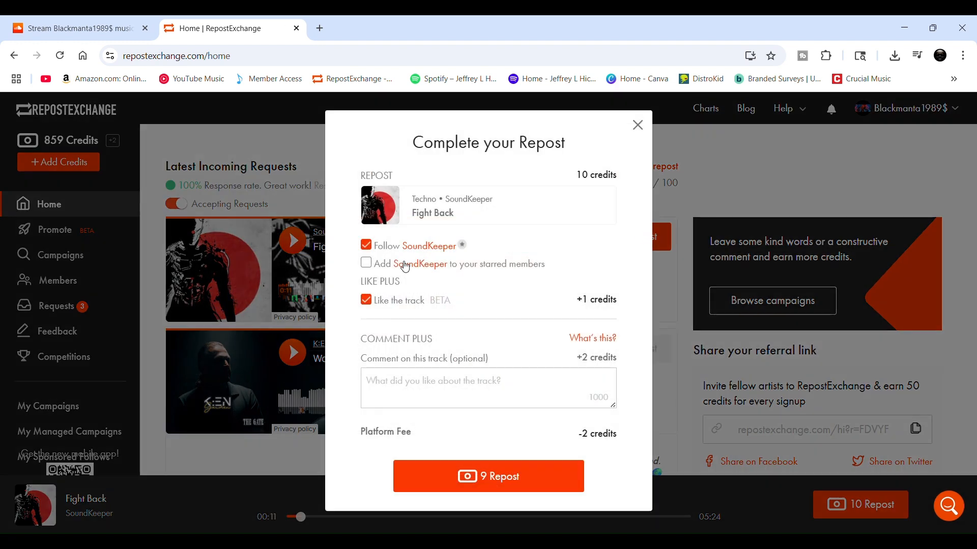
left_click(366, 244)
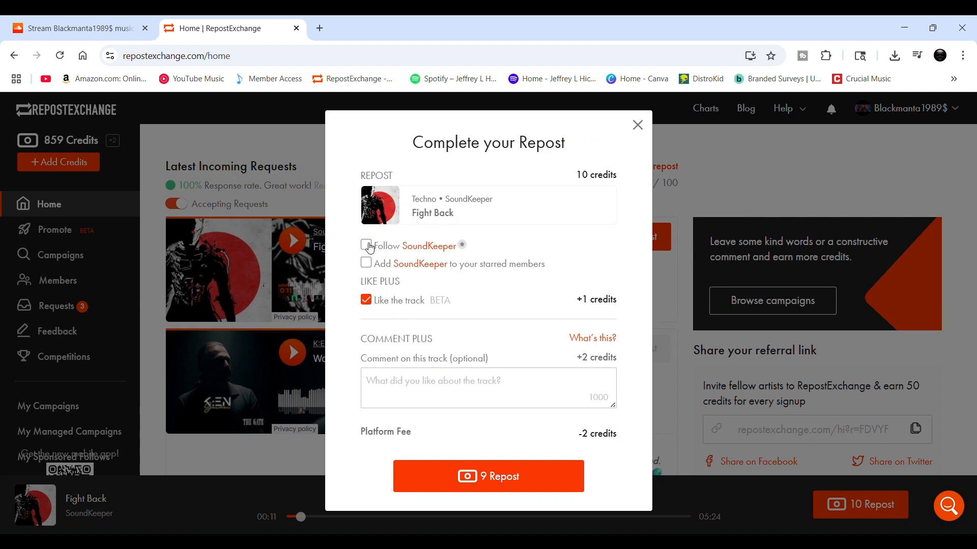
left_click(486, 496)
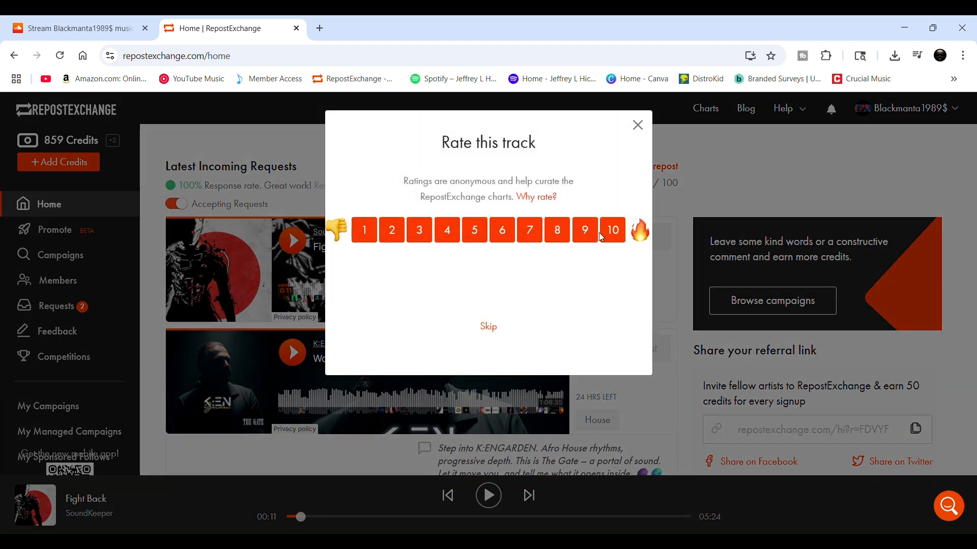
left_click(612, 231)
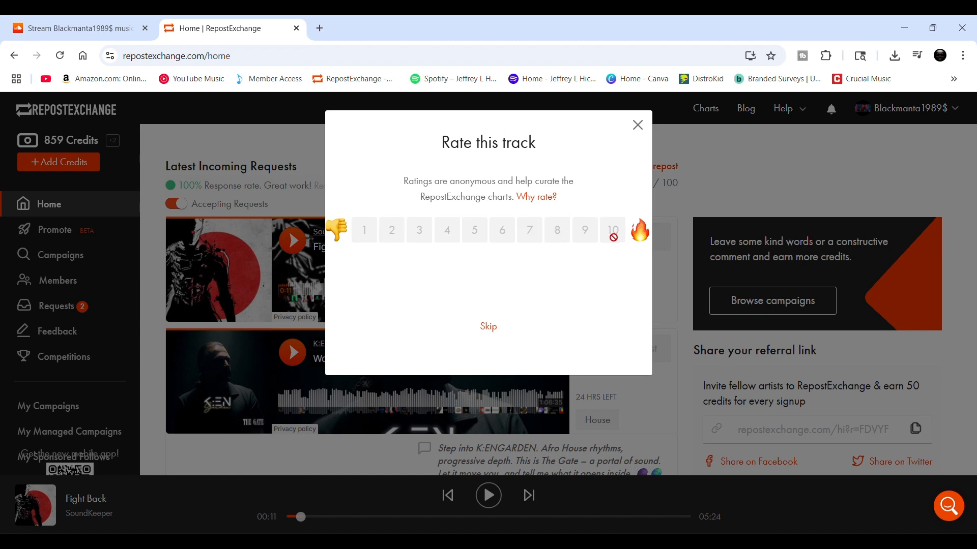
left_click(589, 316)
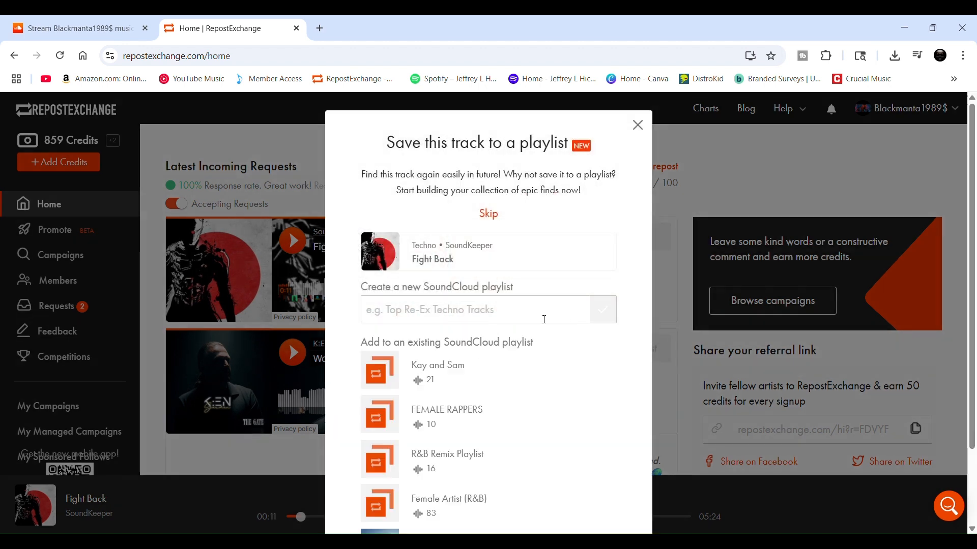
Look over the playlist choices for "Fight Back" and dismiss both the playlist offer and the repost request suggestion.
scroll(565, 315, "down", 2)
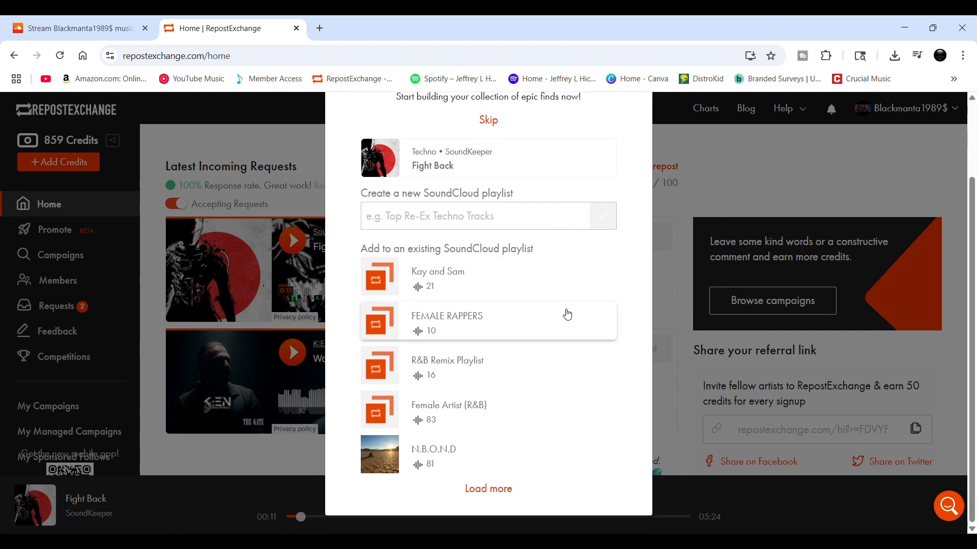
scroll(613, 212, "up", 2)
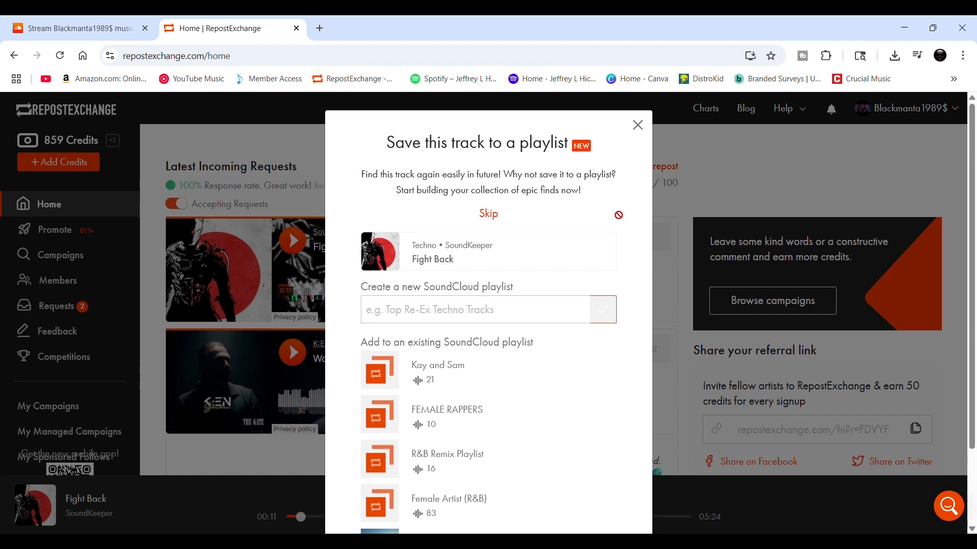
left_click(638, 126)
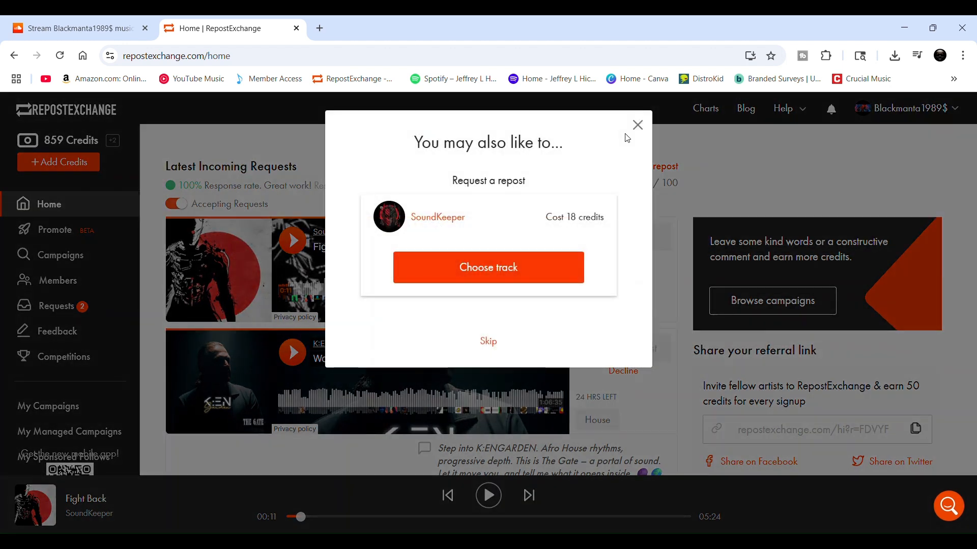
left_click(699, 156)
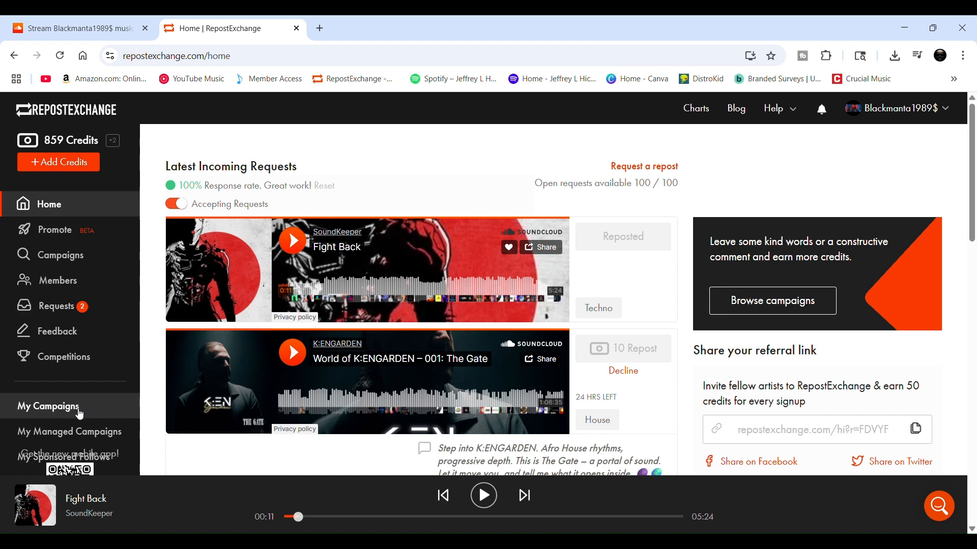
Open My Campaigns, start a new campaign with the track APOCALYPTIC, and review its budget, incentive and targeting options.
left_click(79, 413)
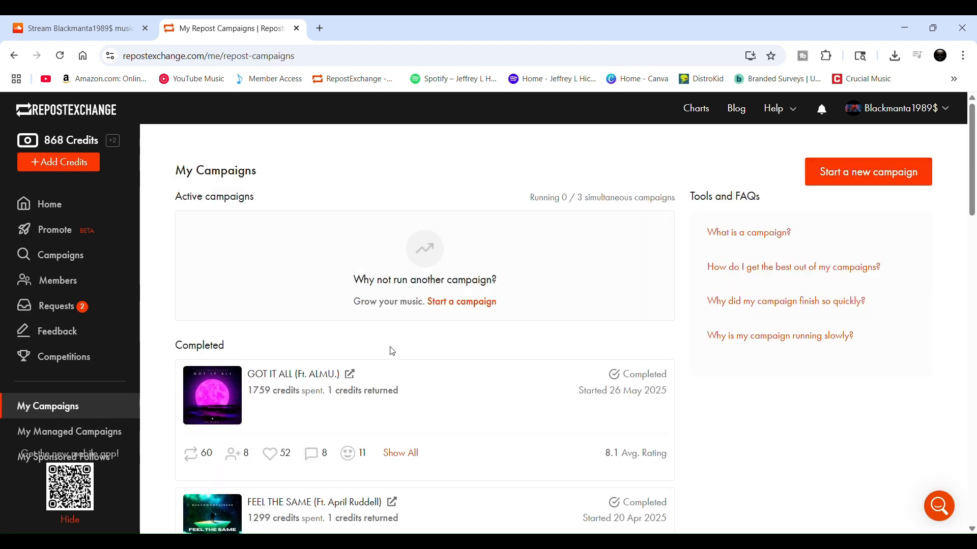
left_click(480, 302)
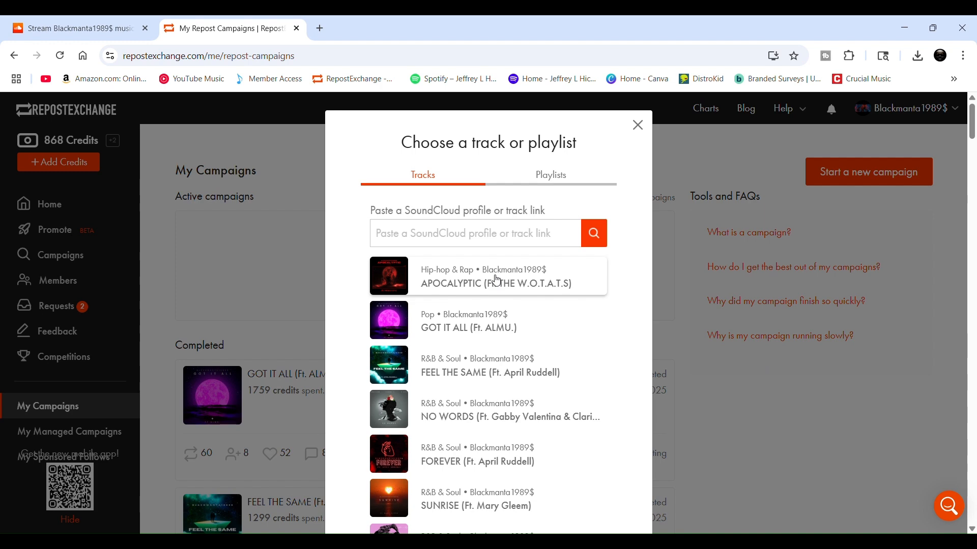
left_click(497, 280)
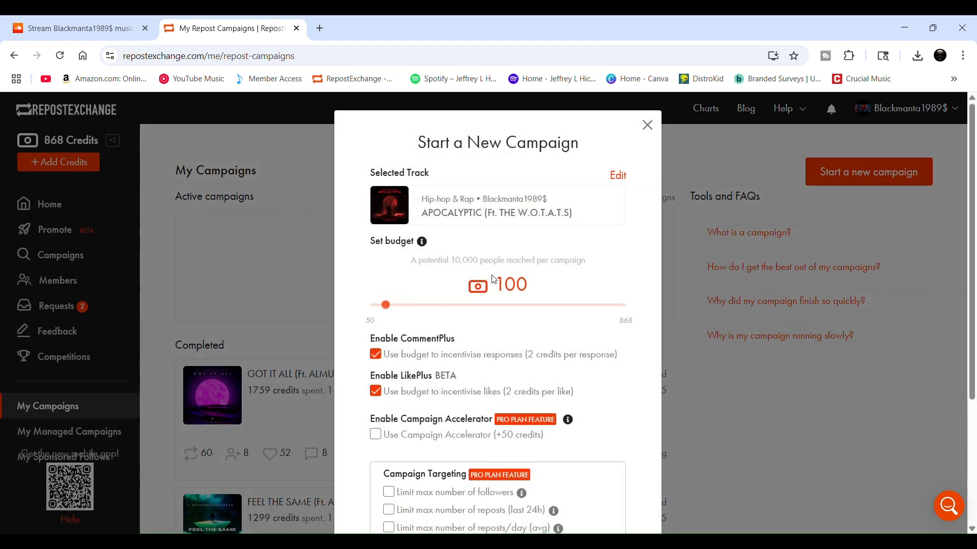
scroll(643, 274, "down", 4)
scroll(645, 276, "up", 2)
scroll(529, 277, "down", 1)
scroll(534, 269, "up", 2)
scroll(535, 395, "down", 4)
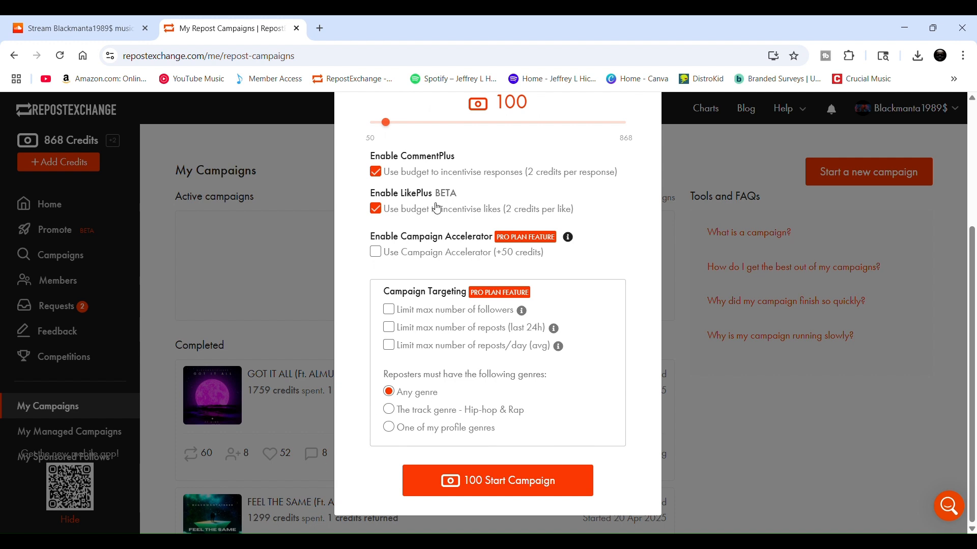
Try limiting reposters to the track genre Hip-hop & Rap and close the campaign form without starting it.
left_click(389, 411)
scroll(592, 324, "up", 3)
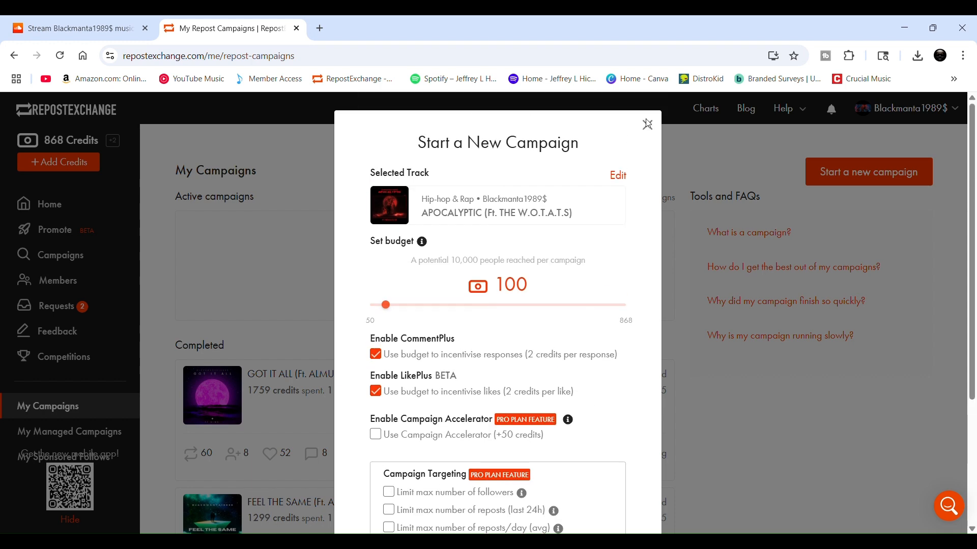
left_click(649, 124)
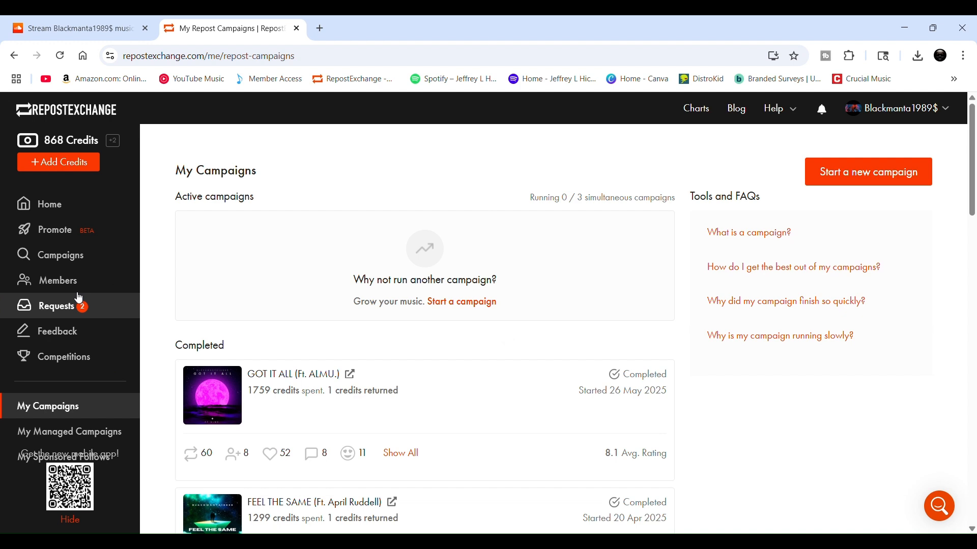
Switch to the SoundCloud artist profile to view it and return to the RepostExchange campaigns page.
left_click(94, 17)
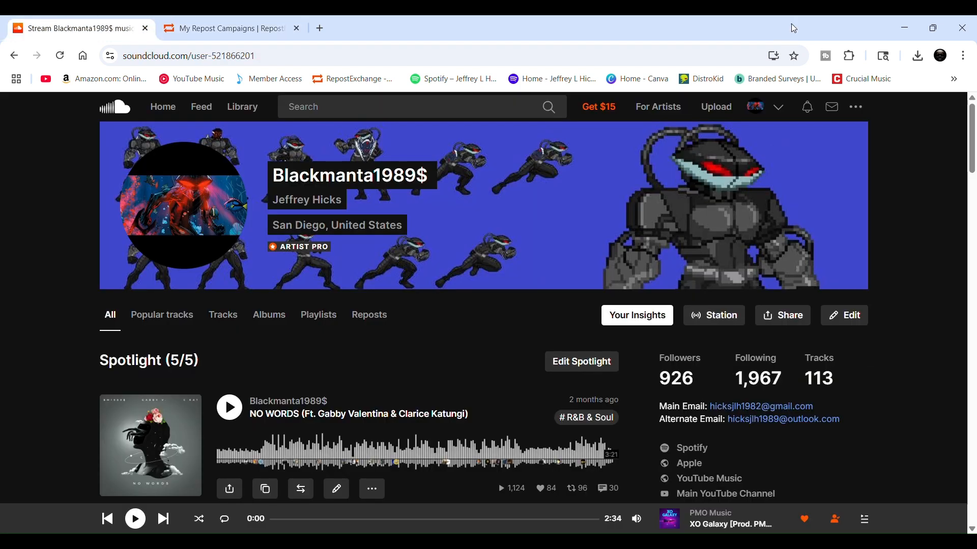
mouse_move(776, 128)
left_click(189, 26)
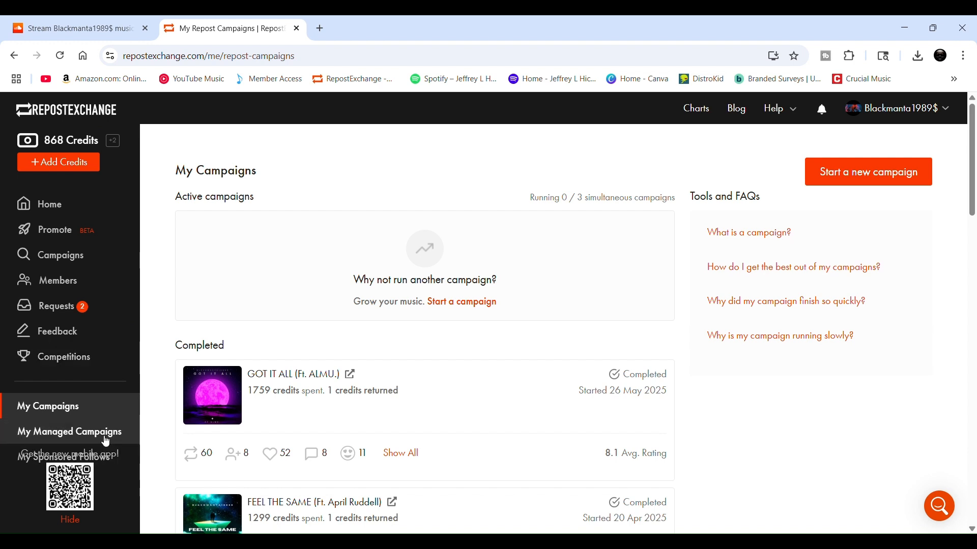
Open the RepostExchange plans page, compare the plans' monthly prices and core features, and return to My Campaigns.
left_click(940, 117)
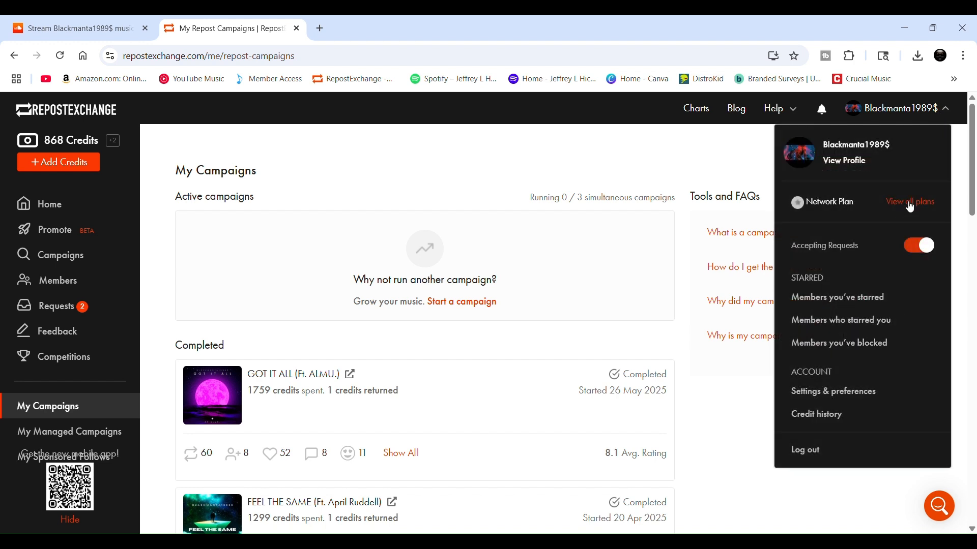
left_click(910, 203)
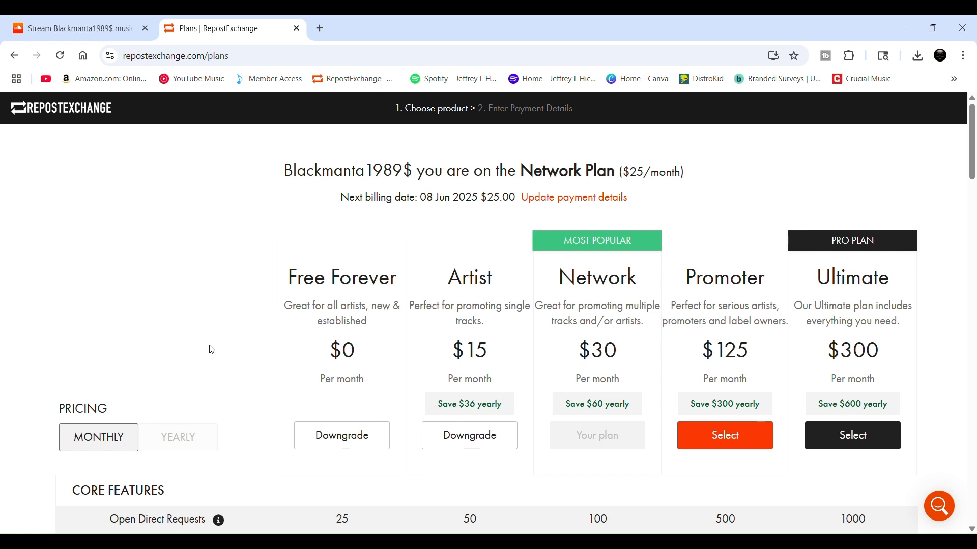
scroll(407, 196, "down", 6)
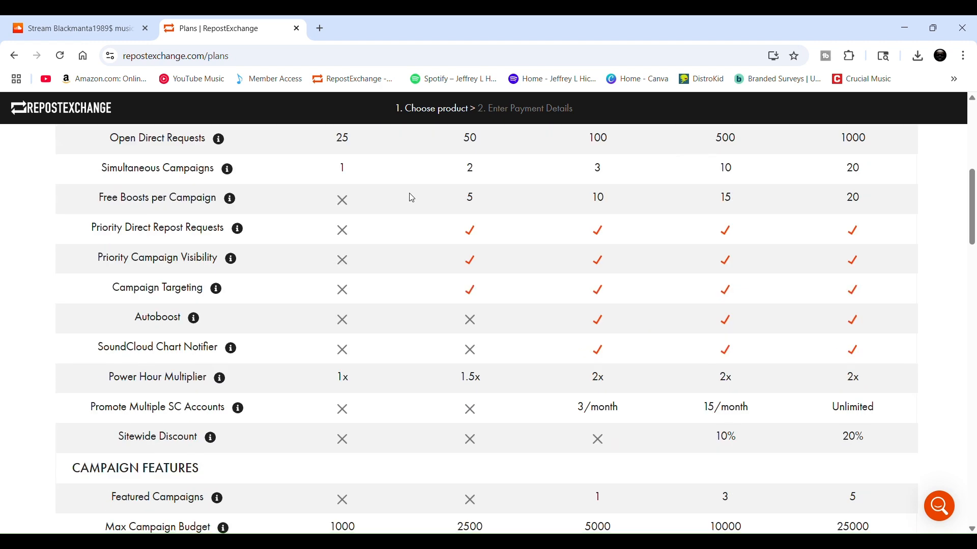
scroll(423, 249, "up", 2)
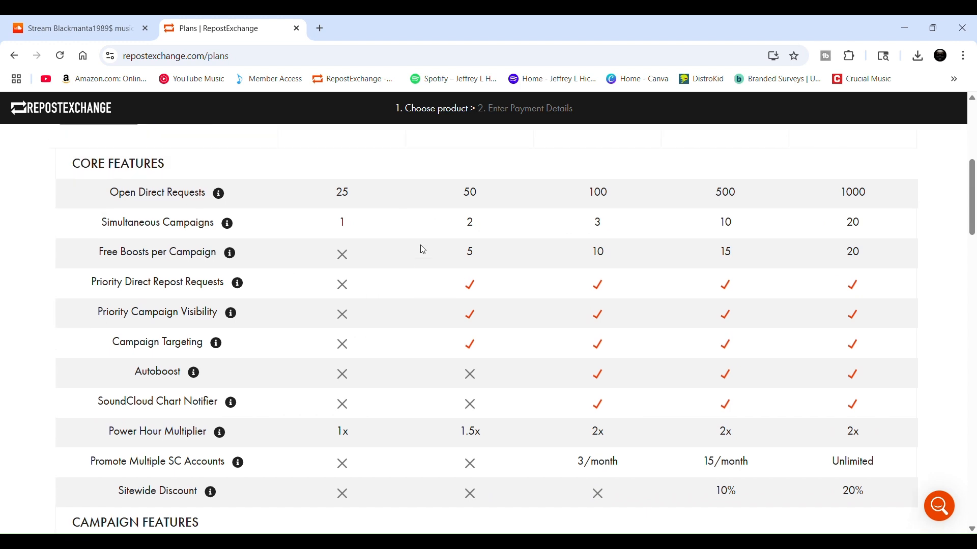
scroll(423, 251, "up", 4)
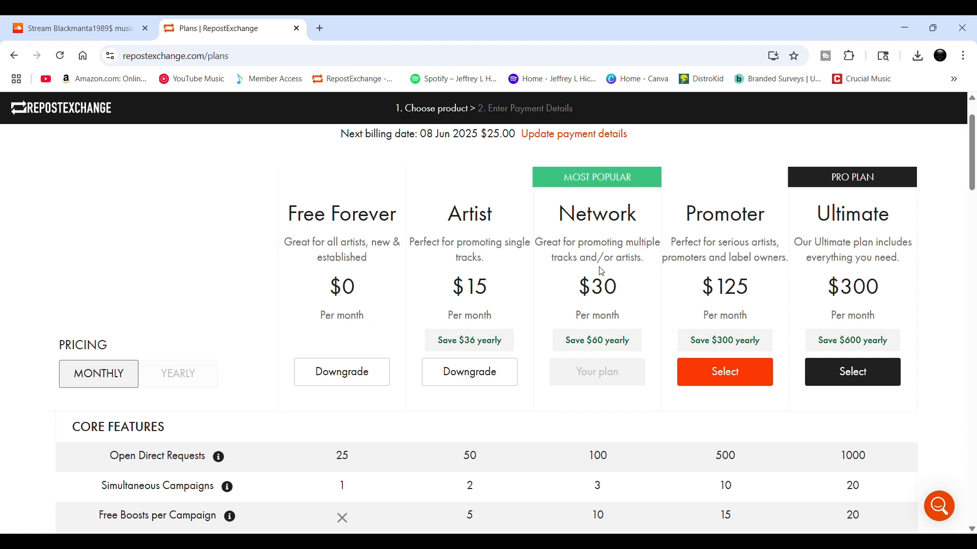
left_click(14, 55)
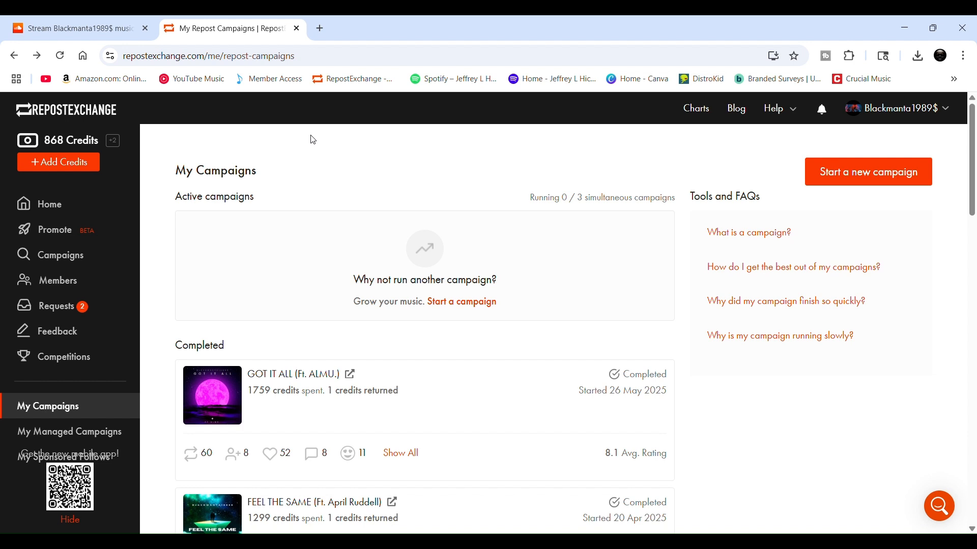
Switch to the SoundCloud profile and open the spotlight track NO WORDS to view its details and insights.
left_click(31, 23)
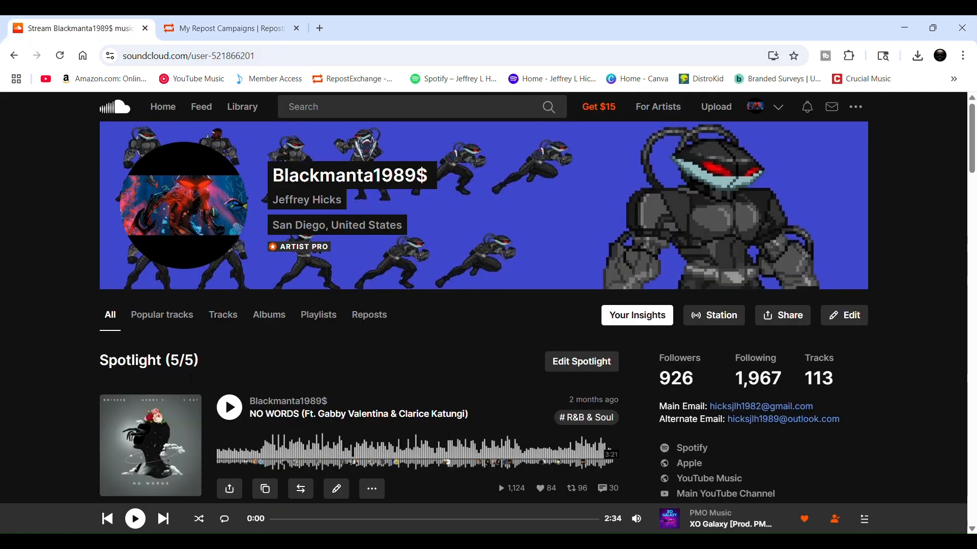
mouse_move(570, 432)
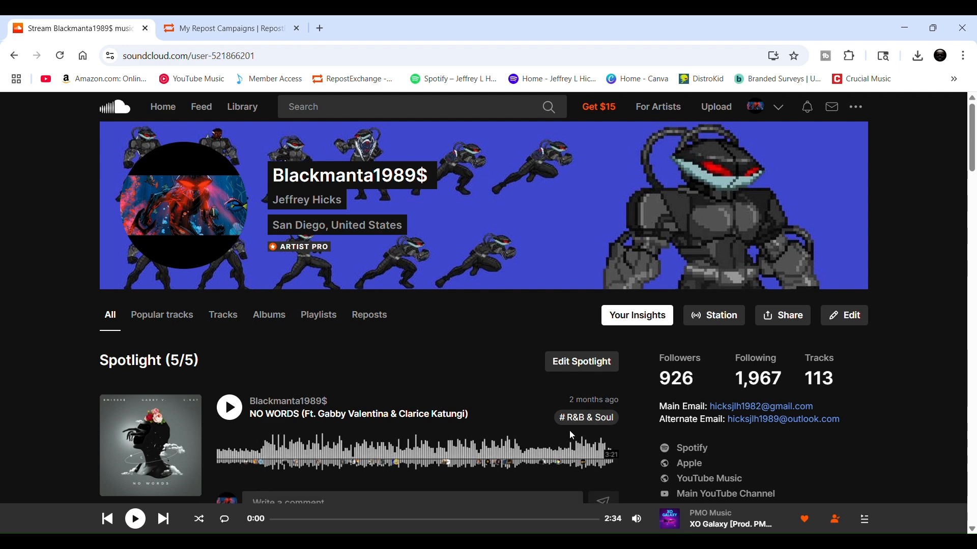
scroll(573, 407, "down", 3)
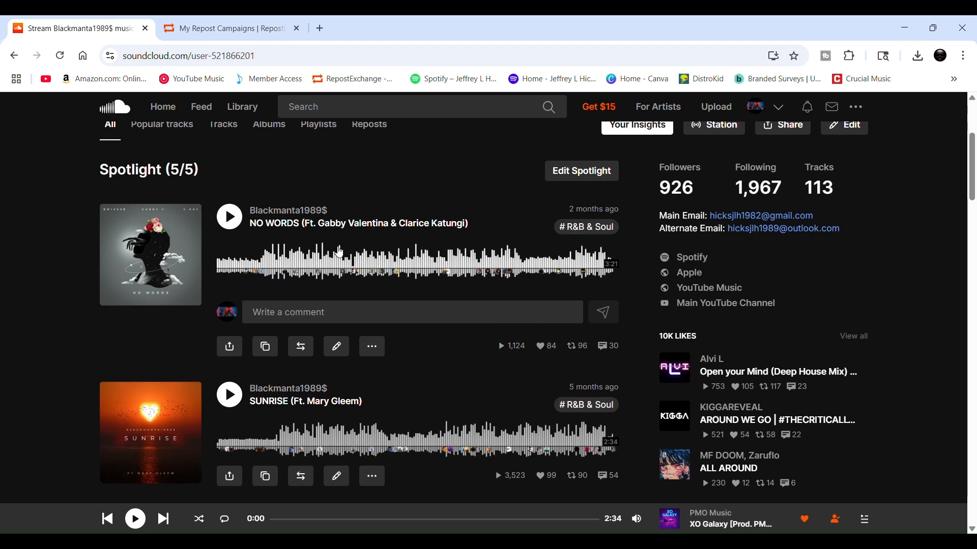
left_click(358, 224)
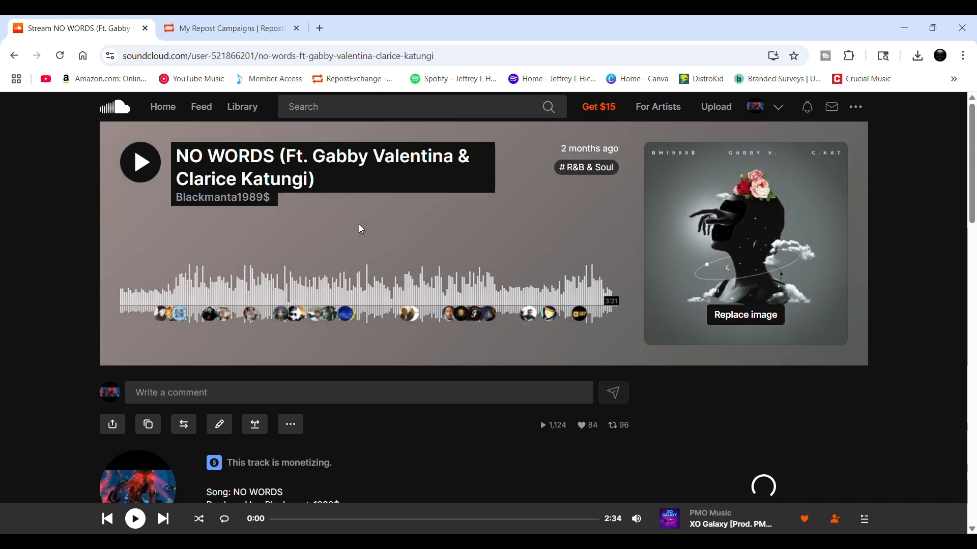
scroll(467, 331, "down", 2)
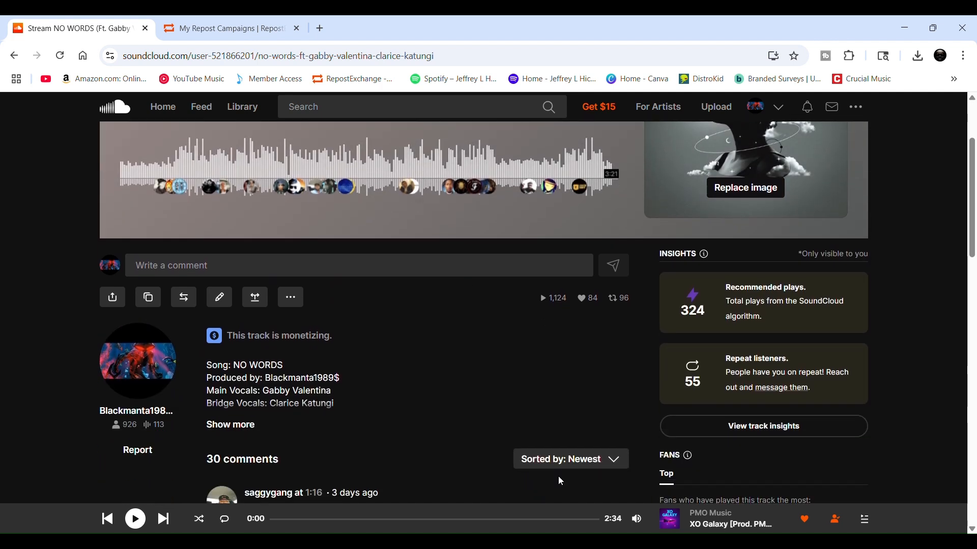
Open the Monetization page in SoundCloud for Artists and look through the tracks' monetization status.
left_click(256, 301)
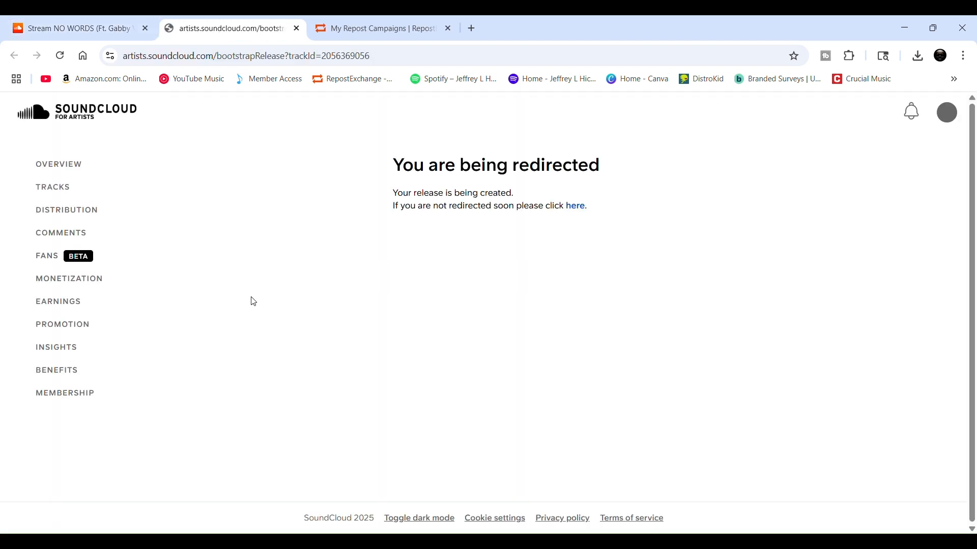
left_click(62, 284)
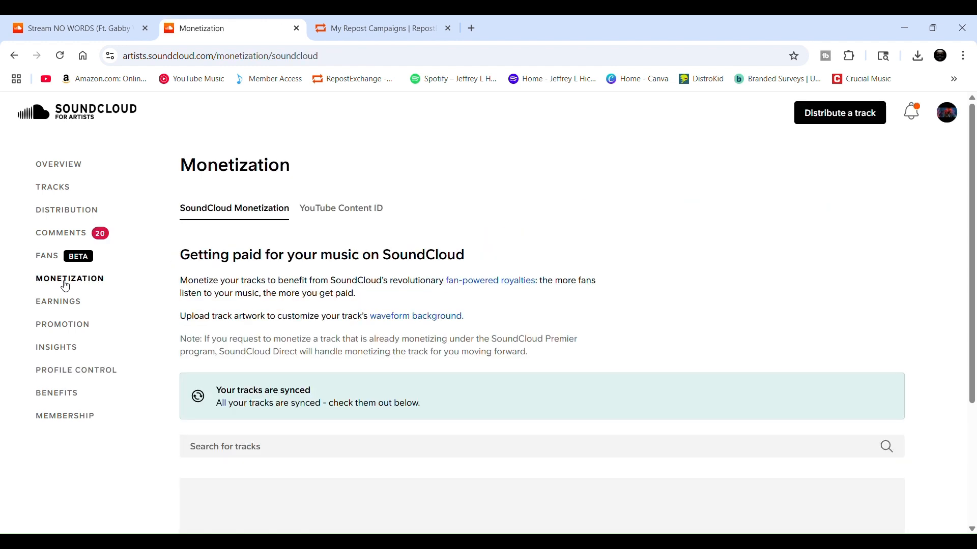
scroll(633, 379, "down", 3)
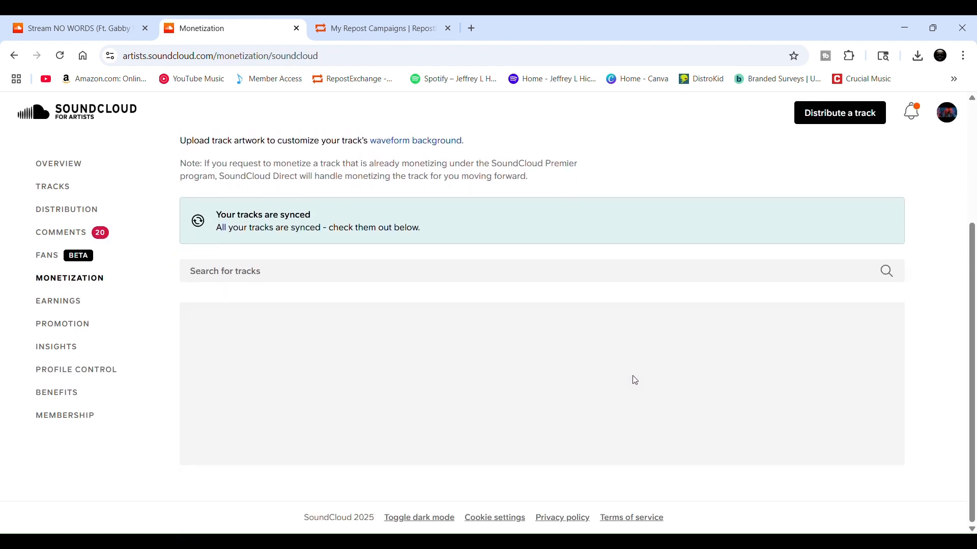
scroll(633, 380, "down", 3)
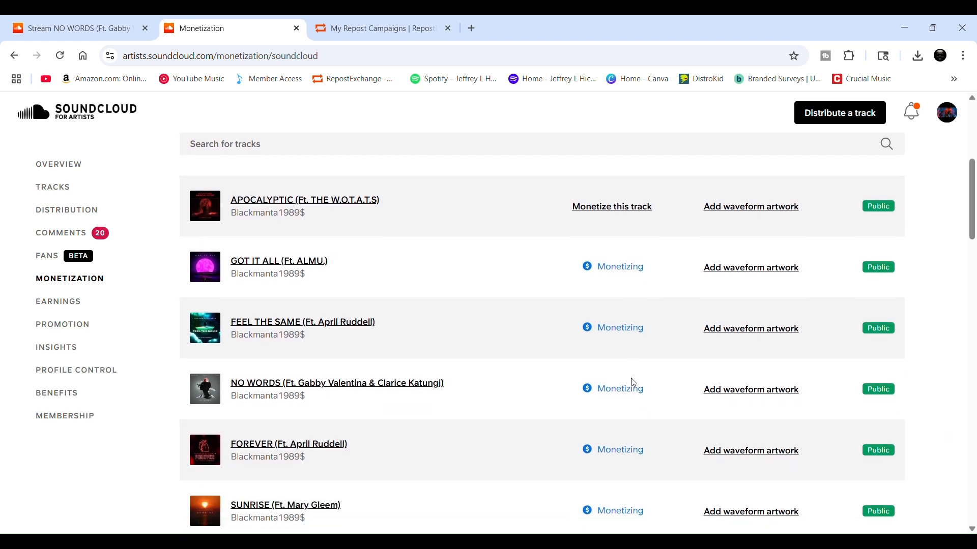
scroll(670, 260, "up", 3)
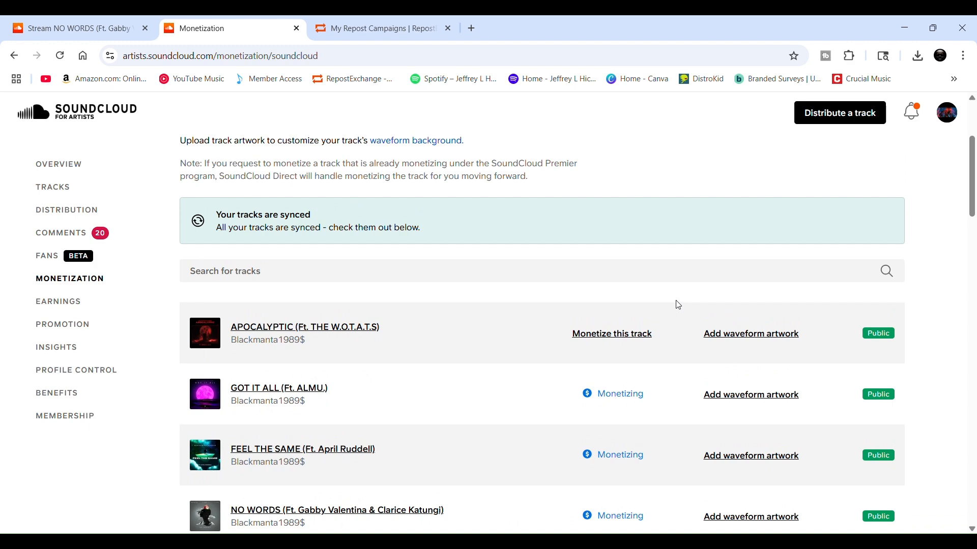
Open the monetization form for APOCALYPTIC and review its contributor, track info, ISRC and licence sections.
left_click(621, 335)
scroll(421, 257, "down", 3)
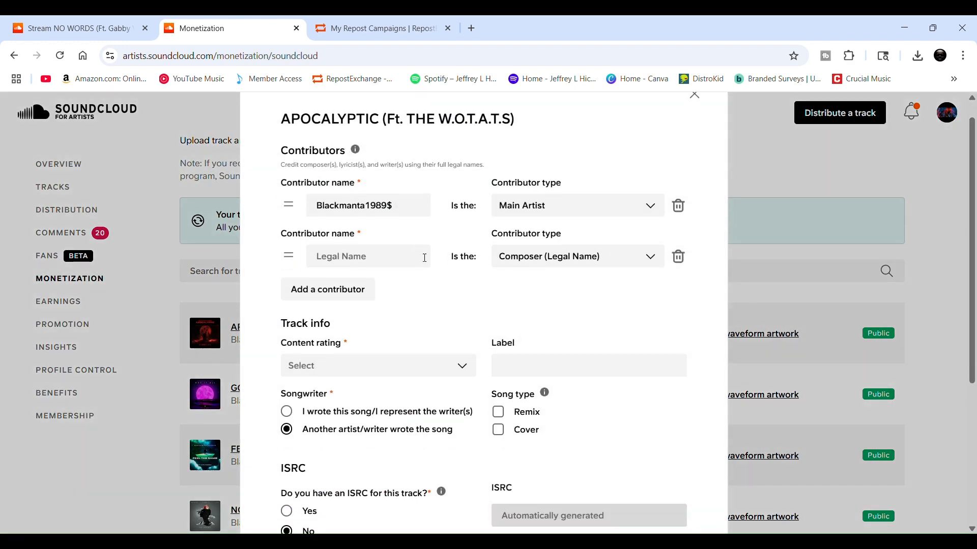
scroll(422, 256, "up", 3)
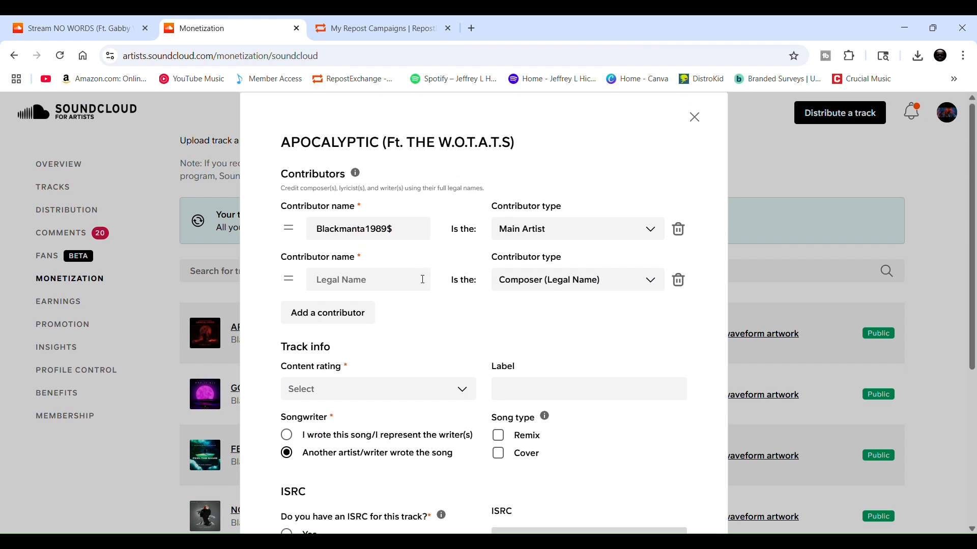
scroll(423, 278, "down", 3)
scroll(432, 253, "down", 1)
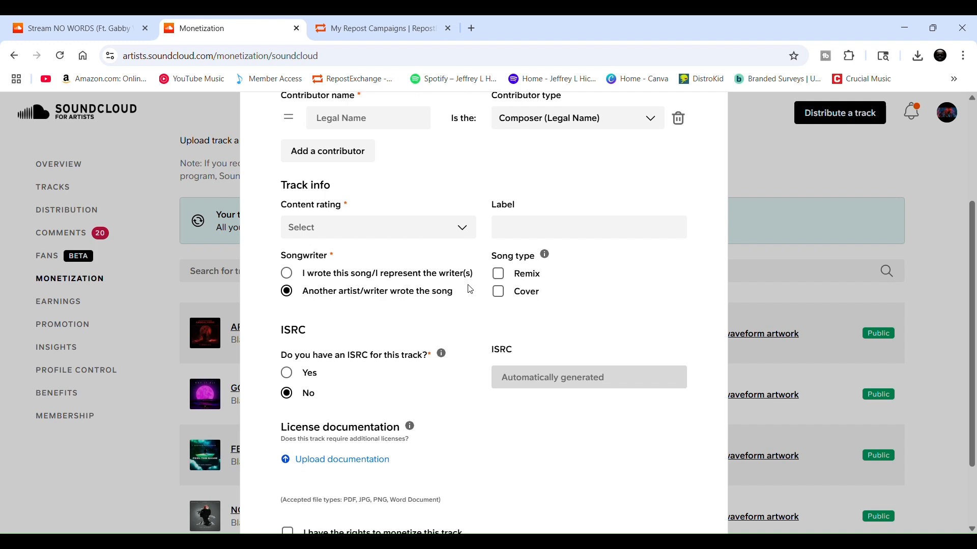
scroll(470, 290, "down", 1)
Try the content rating Not Explicit, change it to Explicit, and review the remaining monetization requirements.
left_click(475, 207)
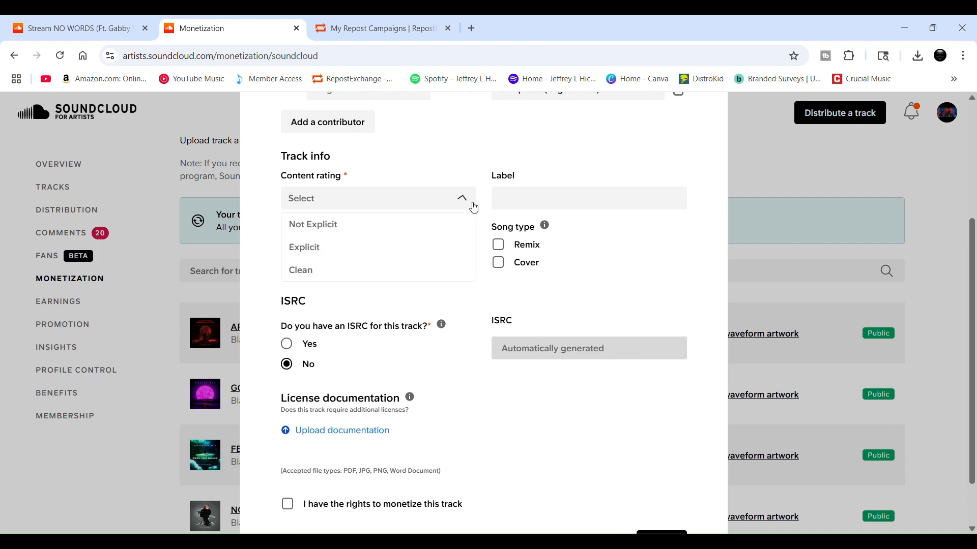
left_click(336, 234)
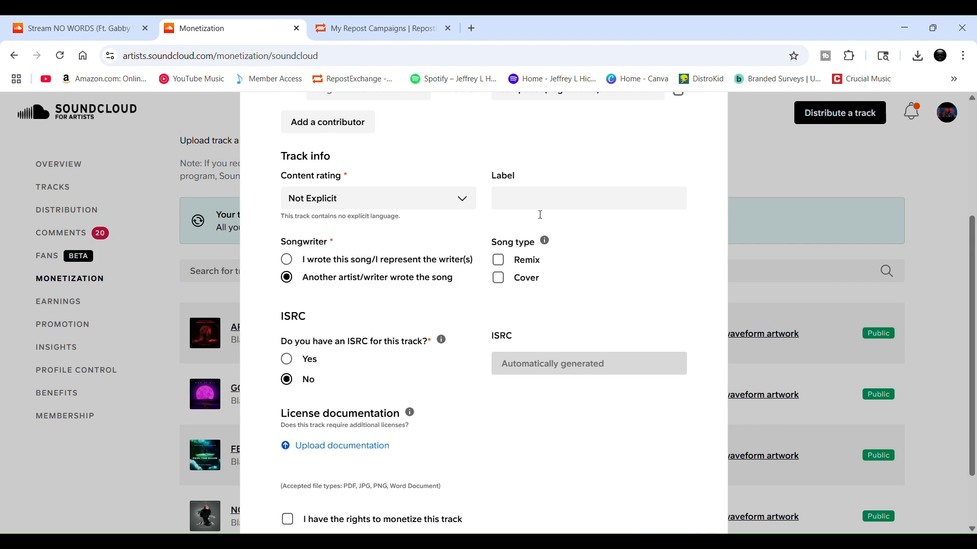
left_click(464, 205)
left_click(388, 246)
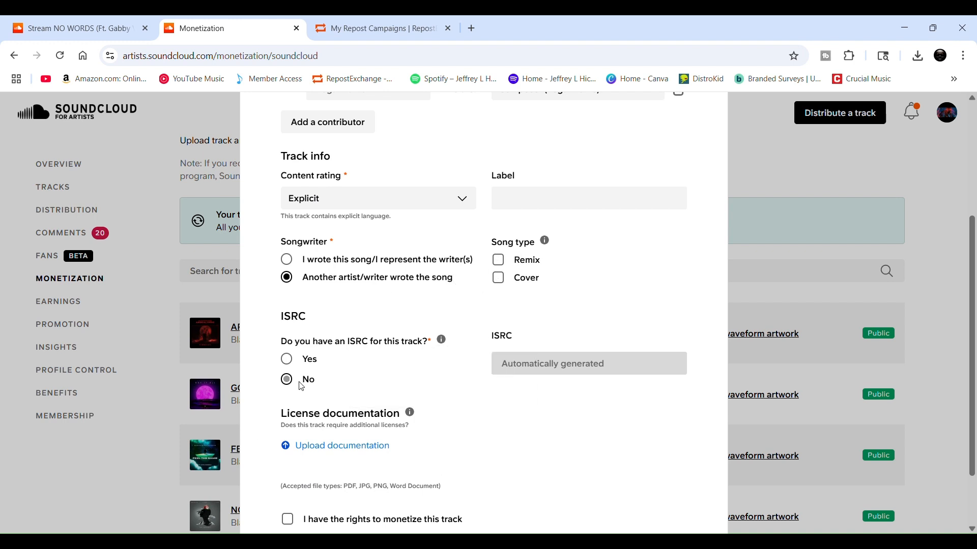
scroll(431, 370, "down", 2)
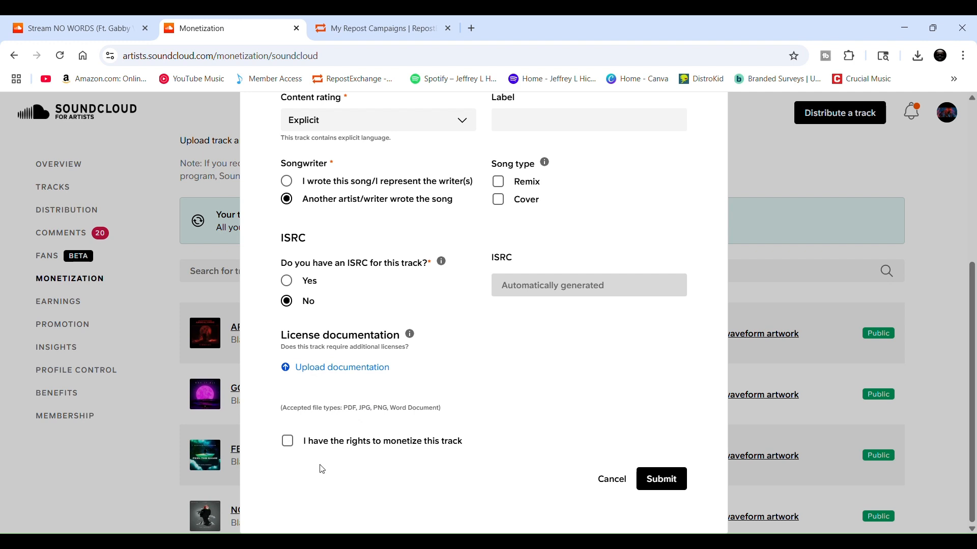
Close the monetization form without submitting it and return to the NO WORDS track page.
left_click(787, 161)
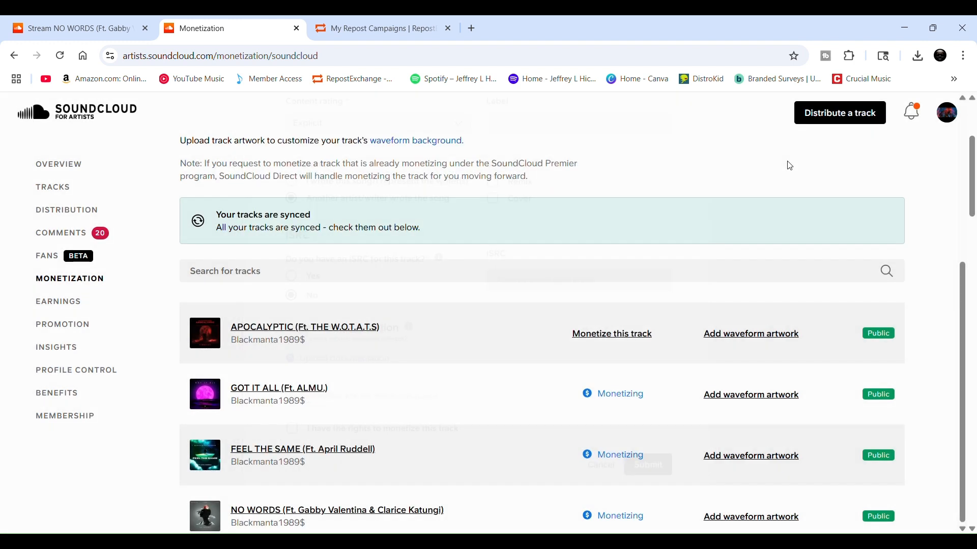
left_click(118, 30)
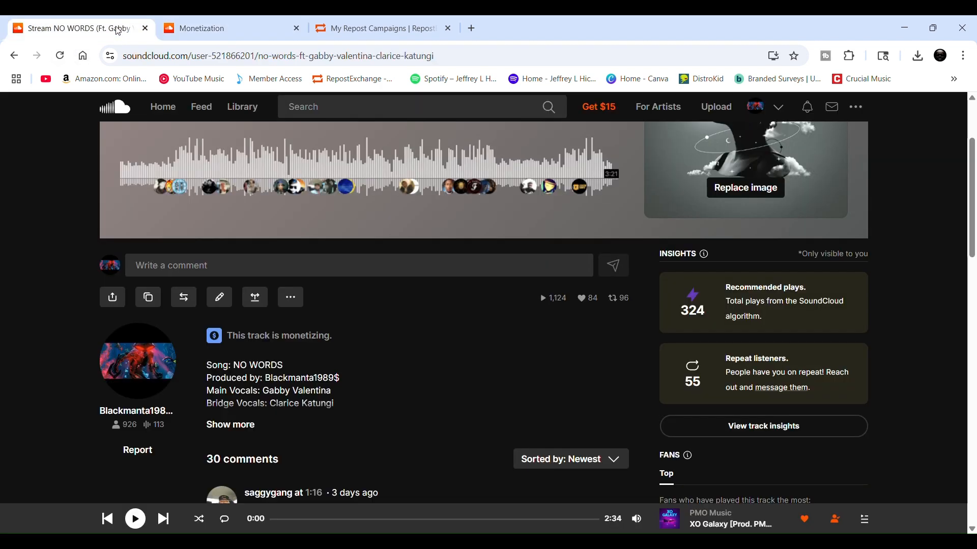
scroll(422, 168, "up", 3)
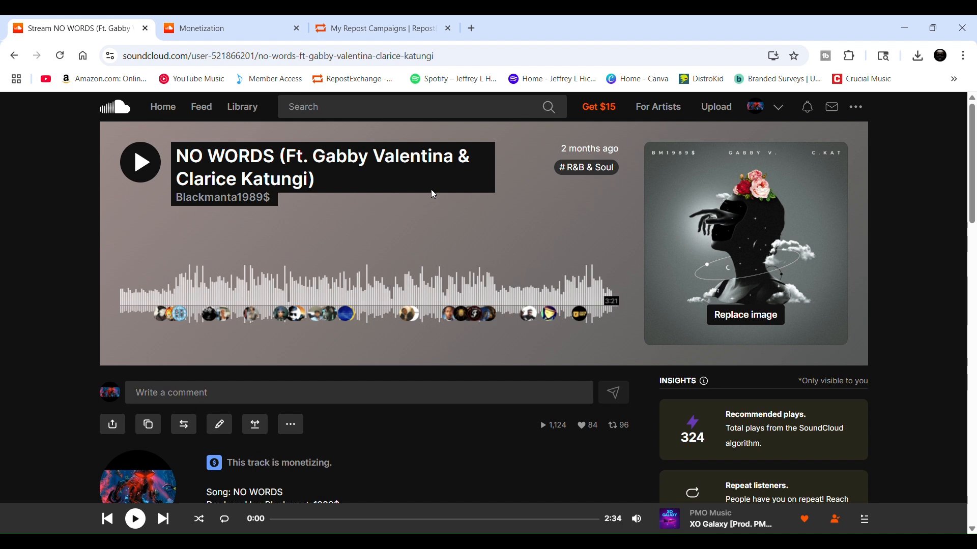